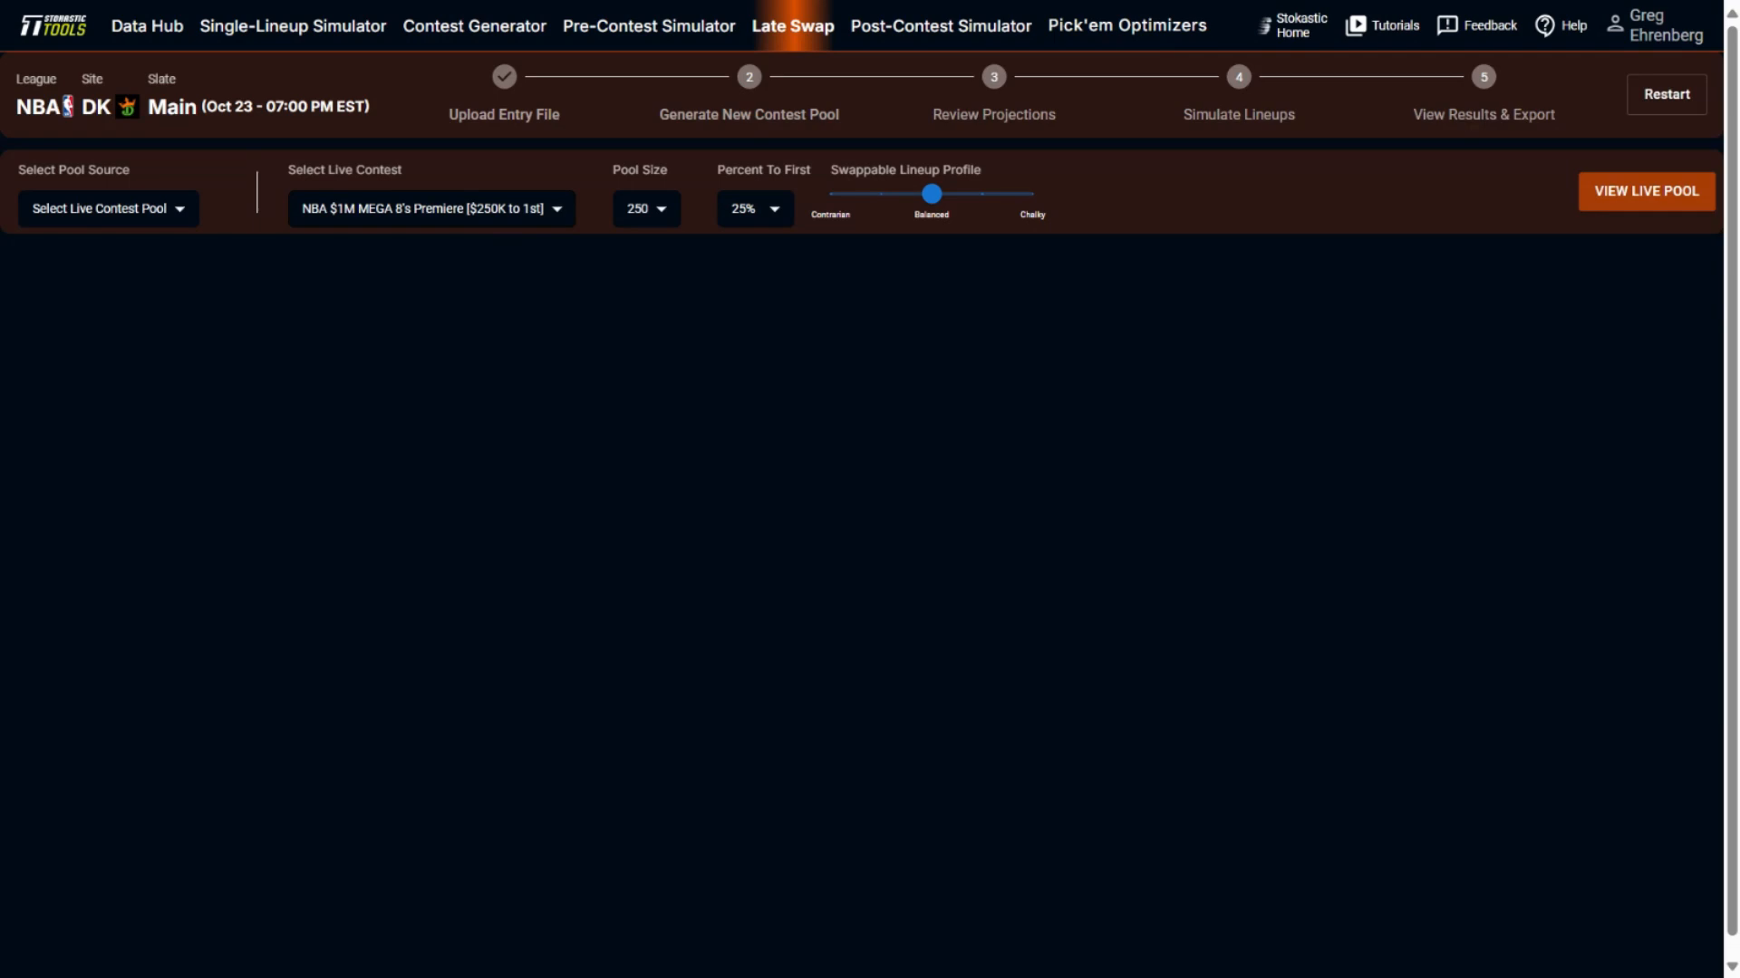
Step: Select the NBA $500K Zone Special [$100K to 1st] contest, with Select Live Contest Pool as the pool source
click(459, 211)
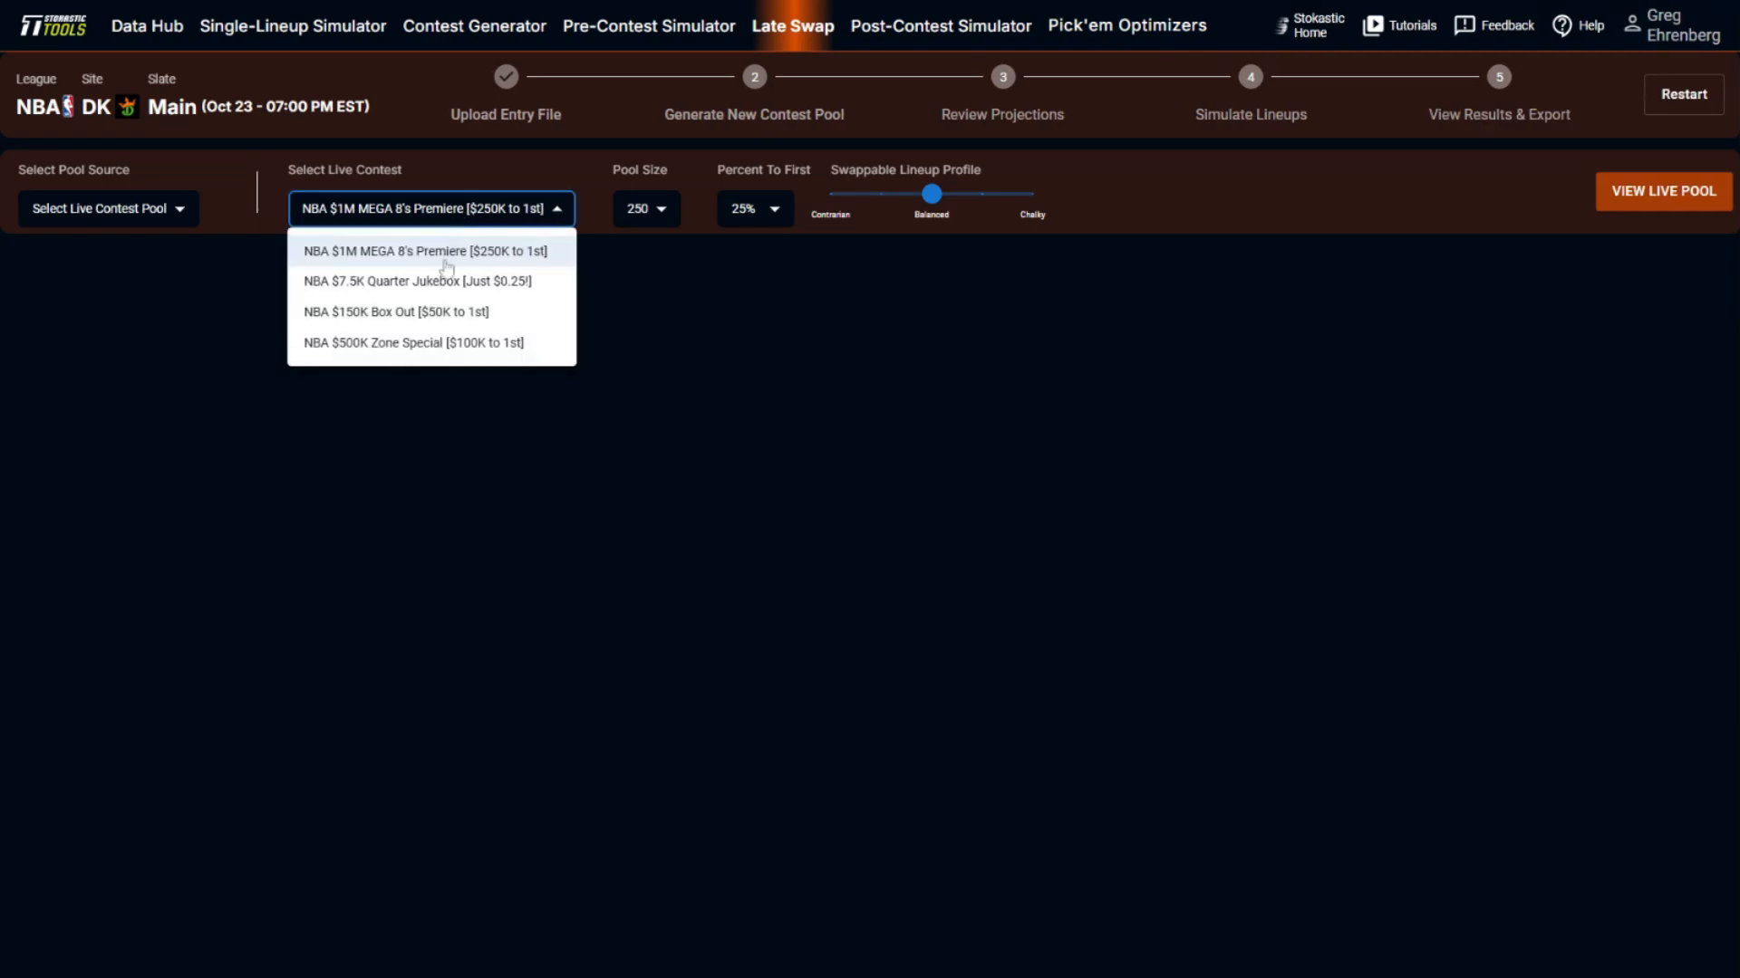
click(431, 344)
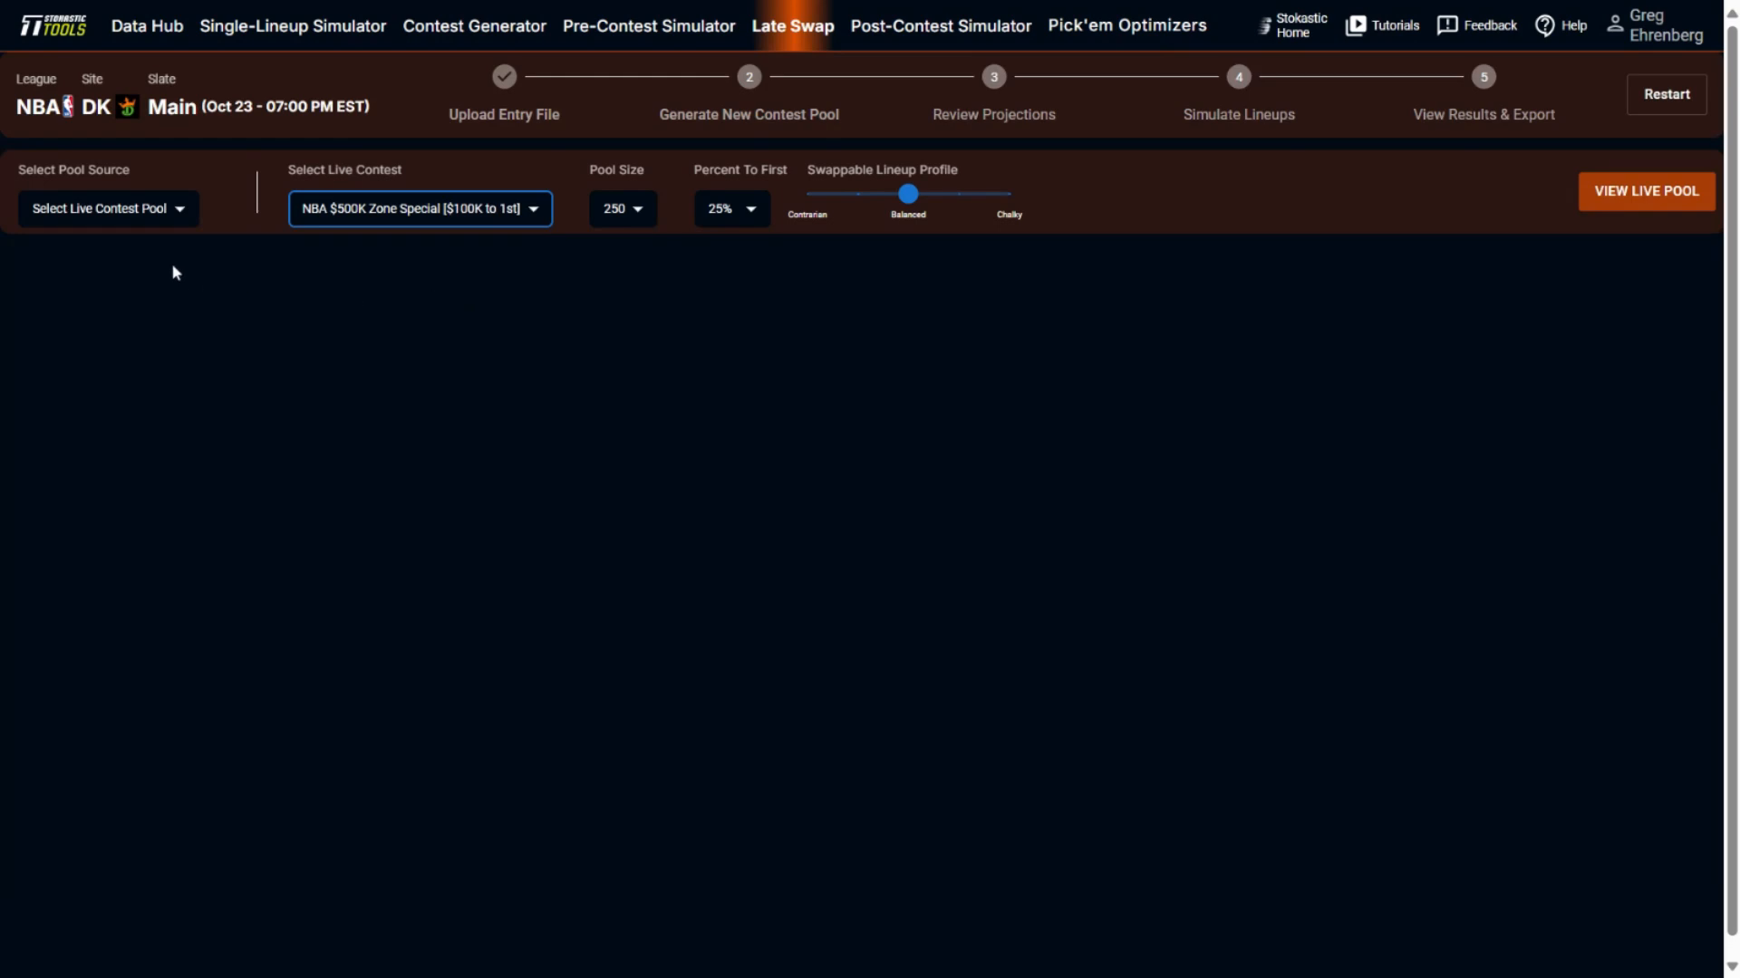
click(150, 221)
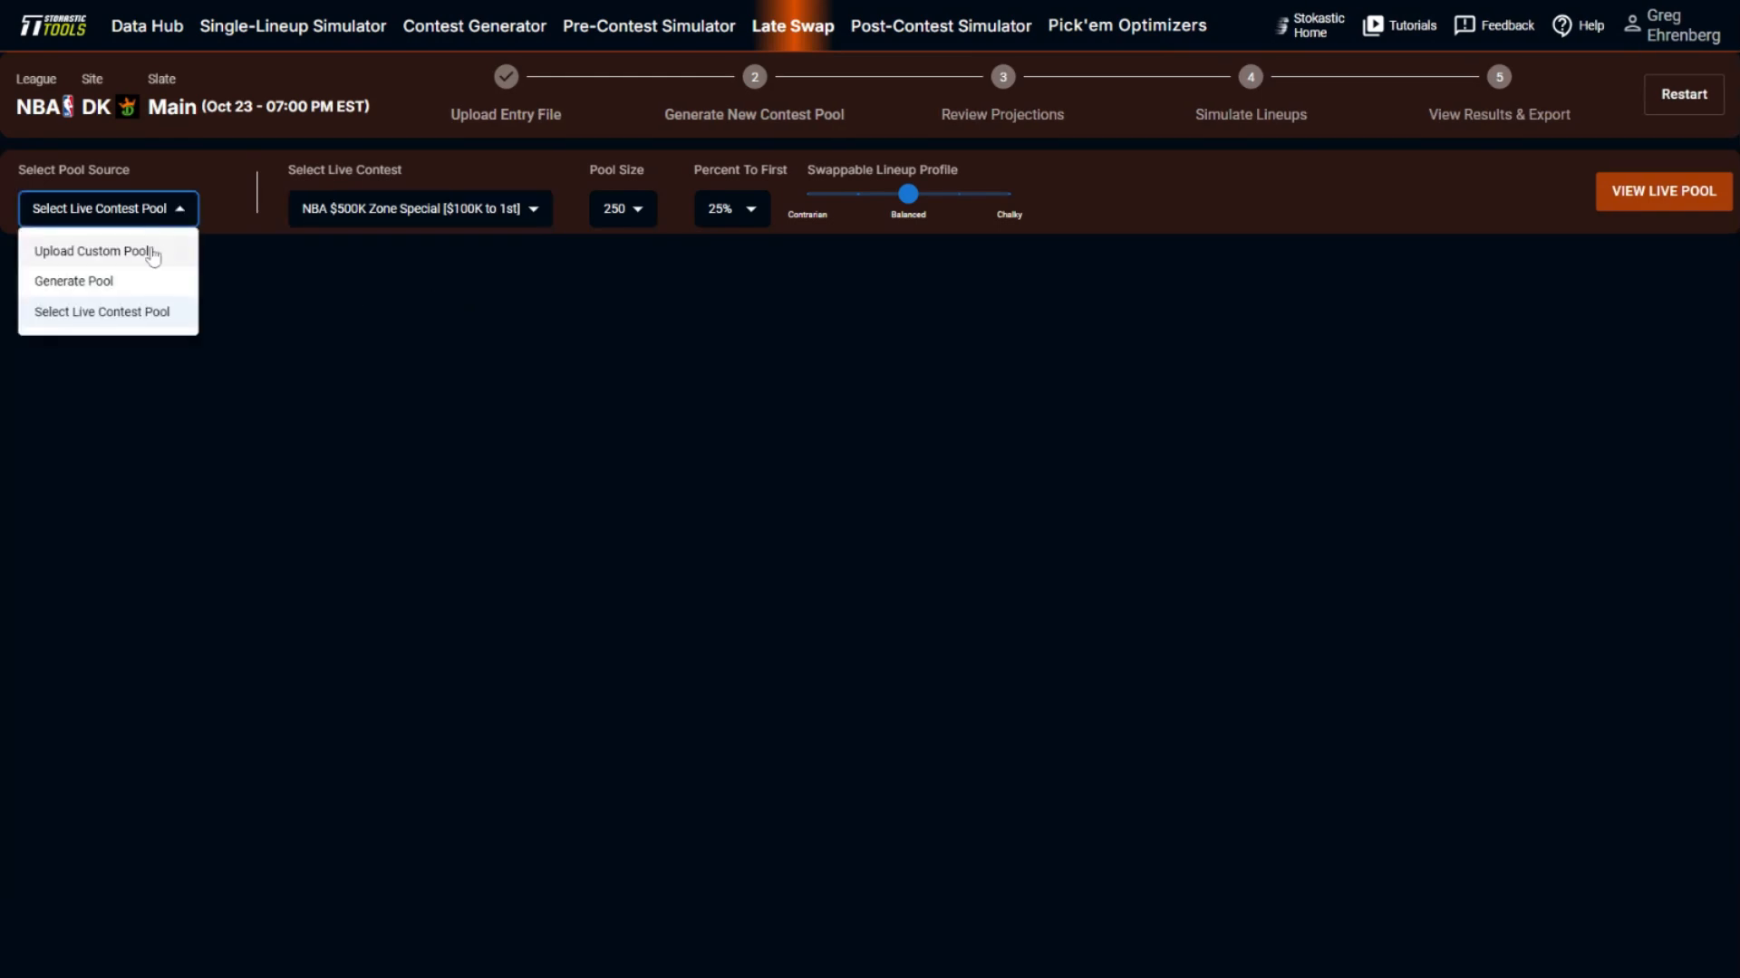
click(169, 317)
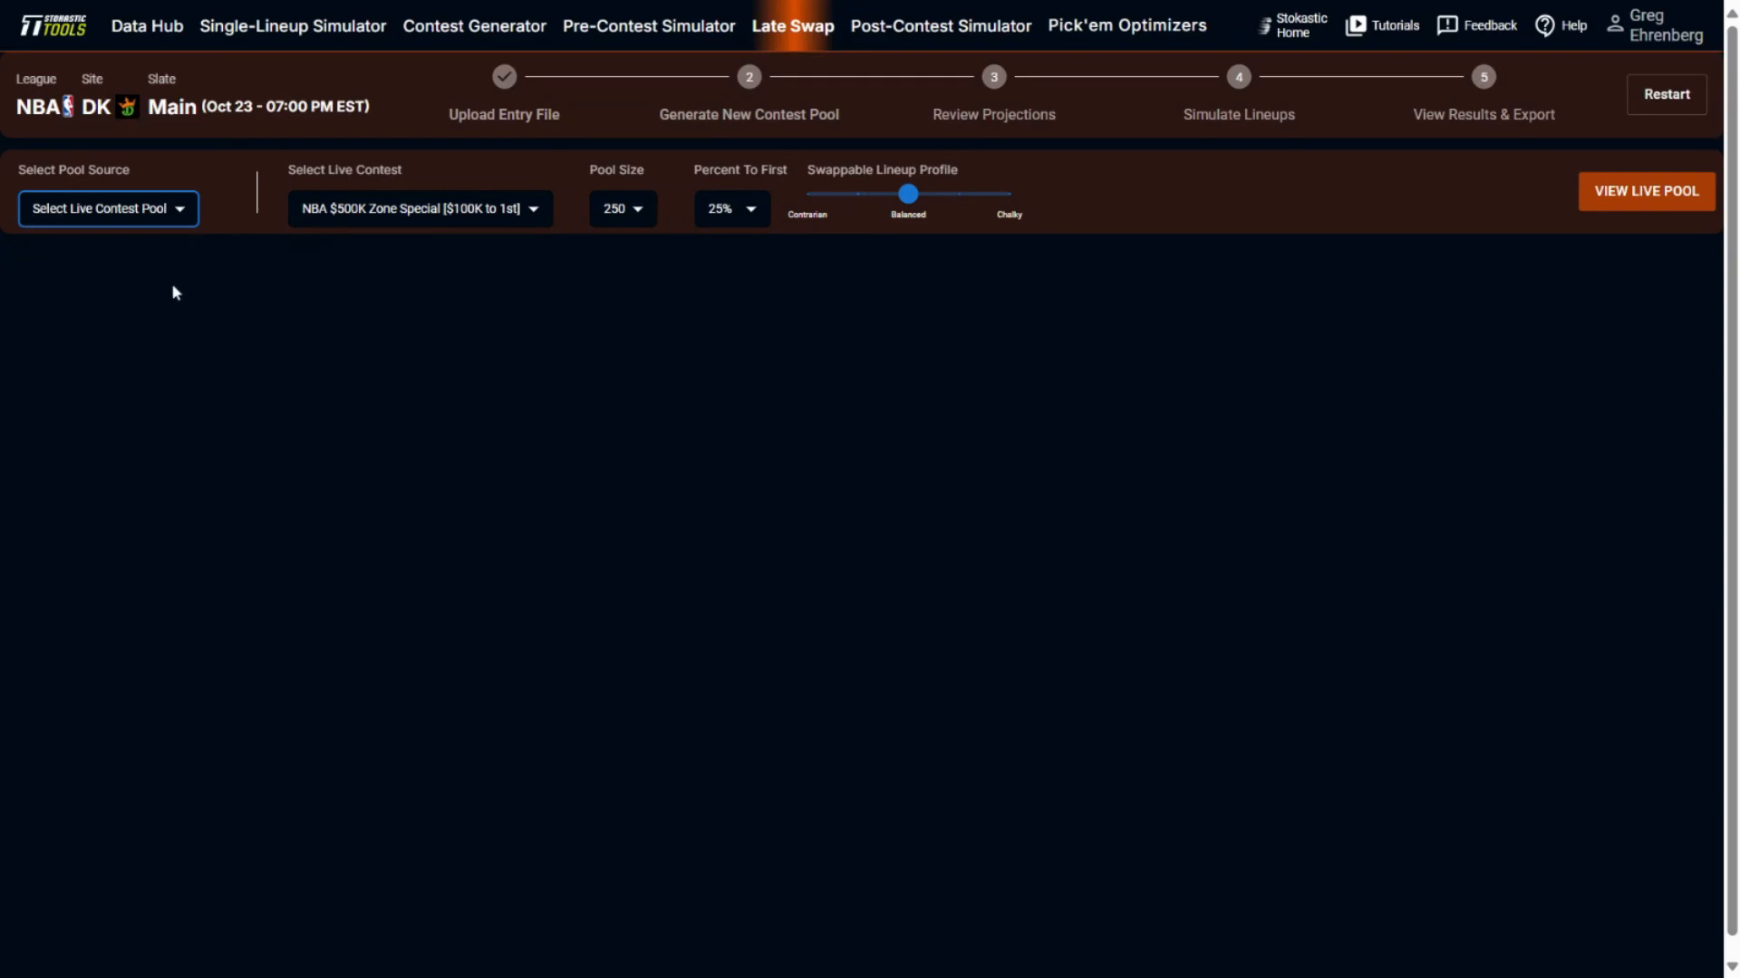
Step: Load the live pool with a pool size of 5000 and percent to first of 20%
click(605, 215)
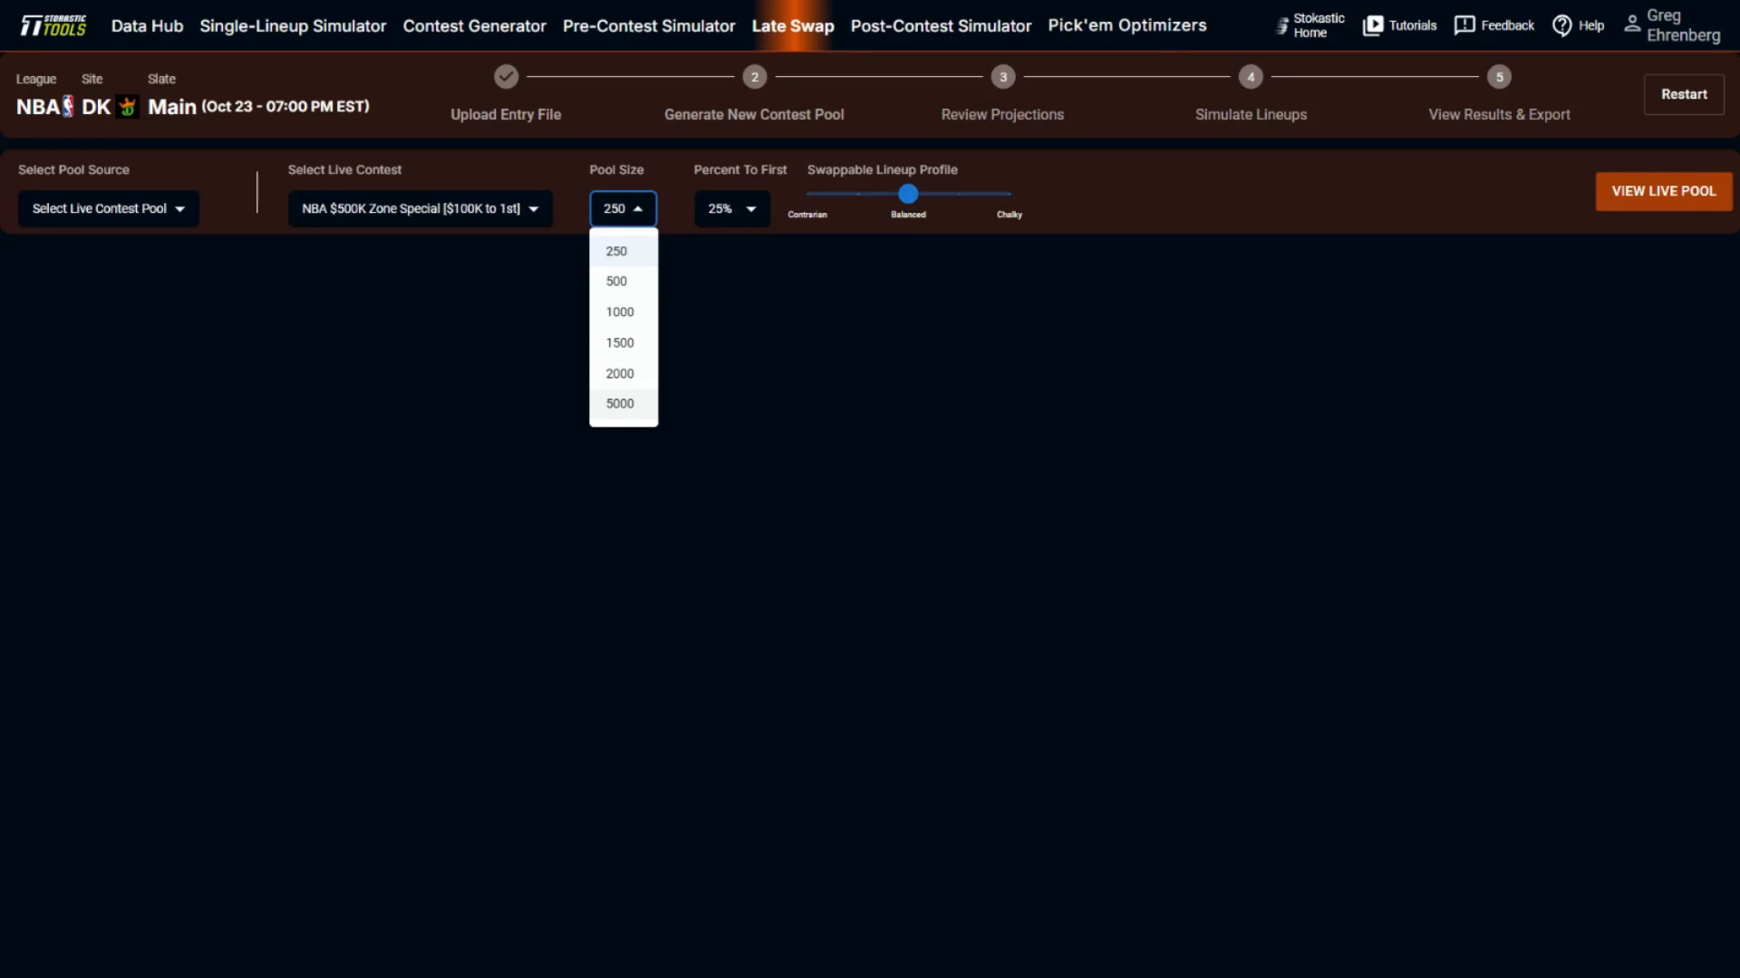
click(624, 409)
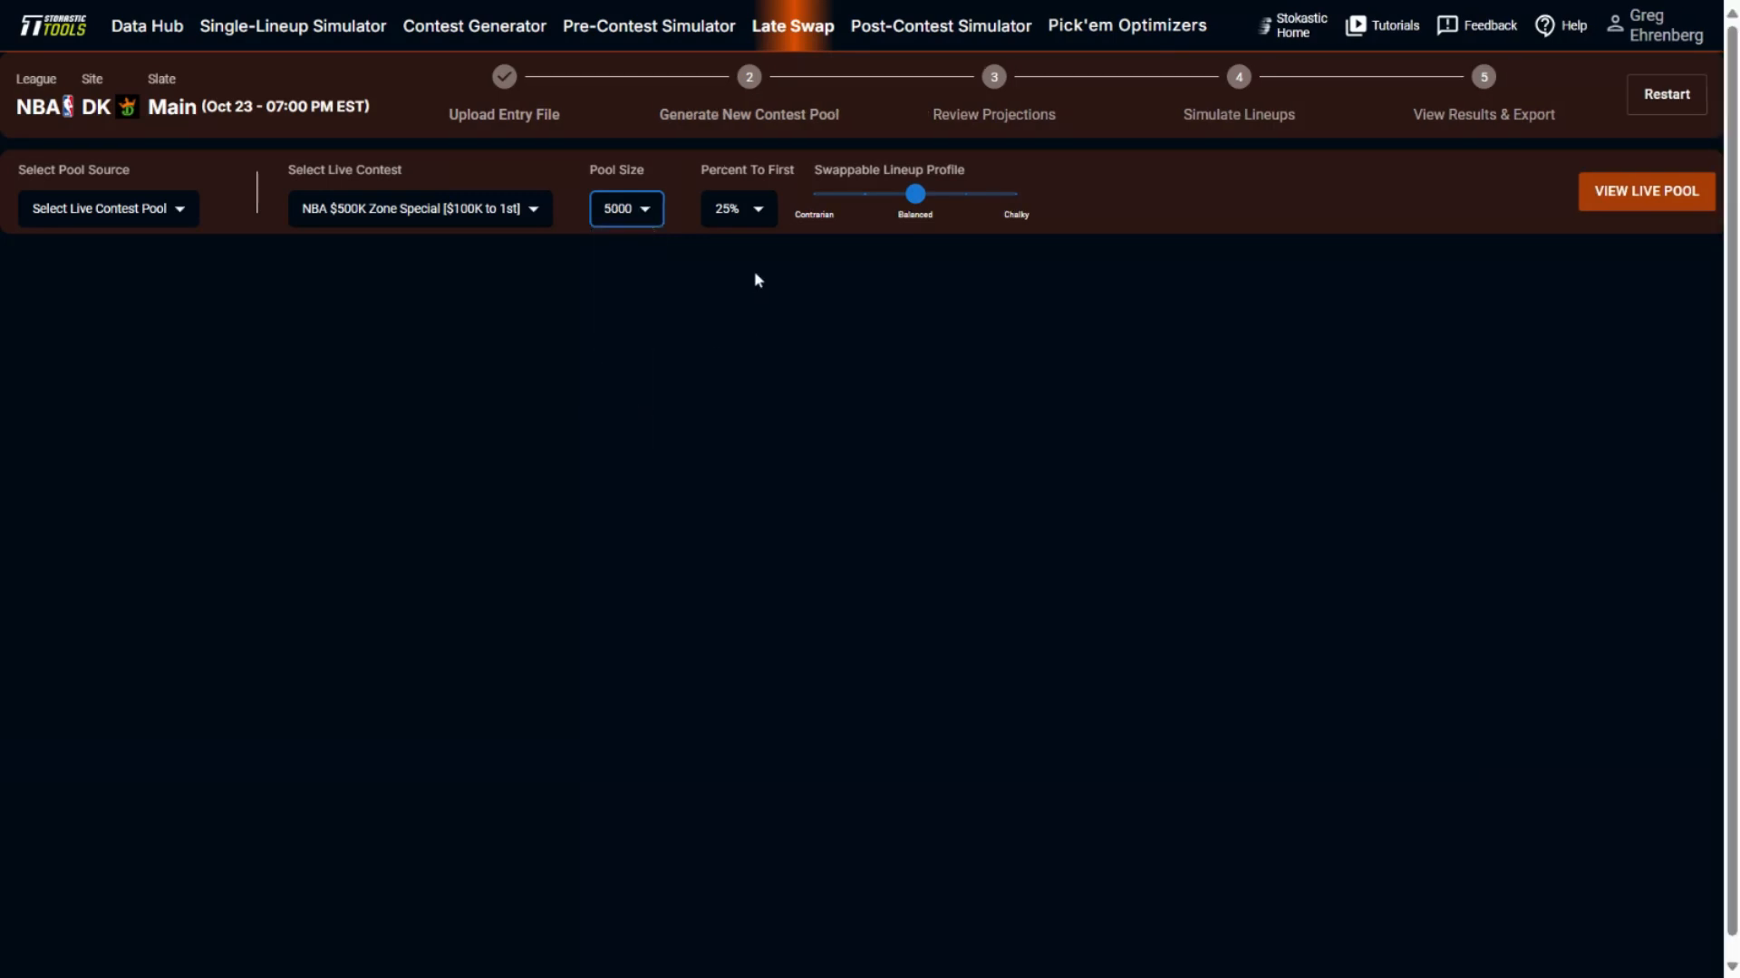
click(737, 222)
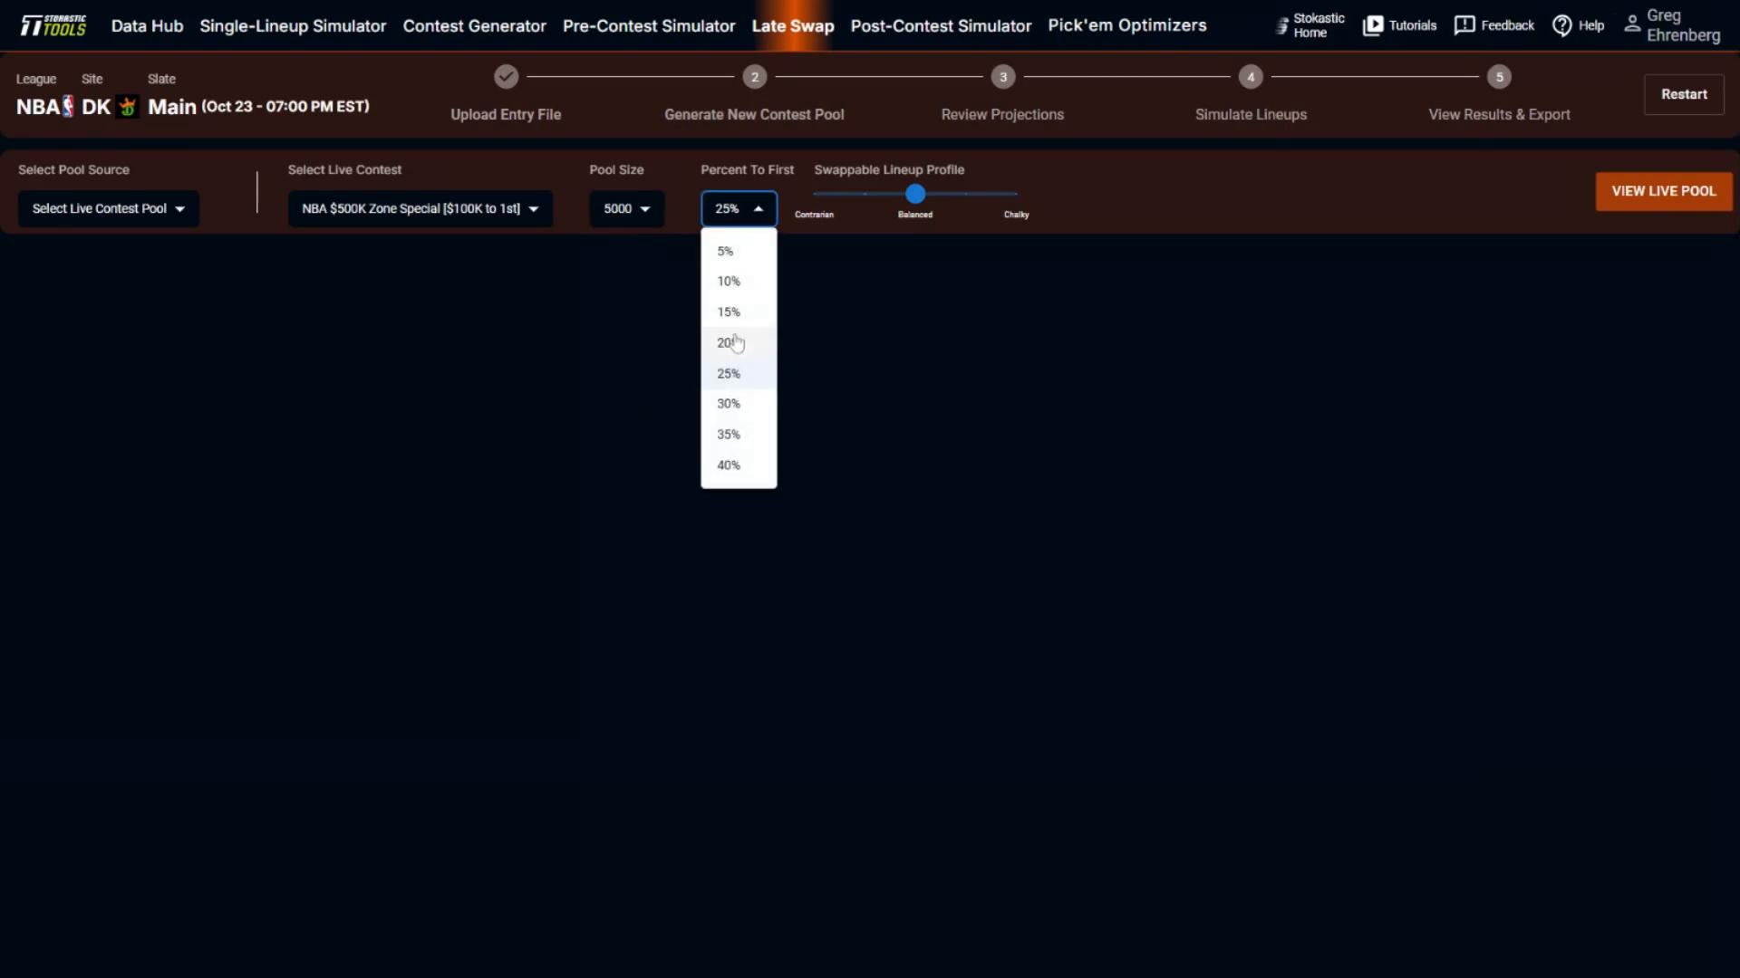
click(725, 343)
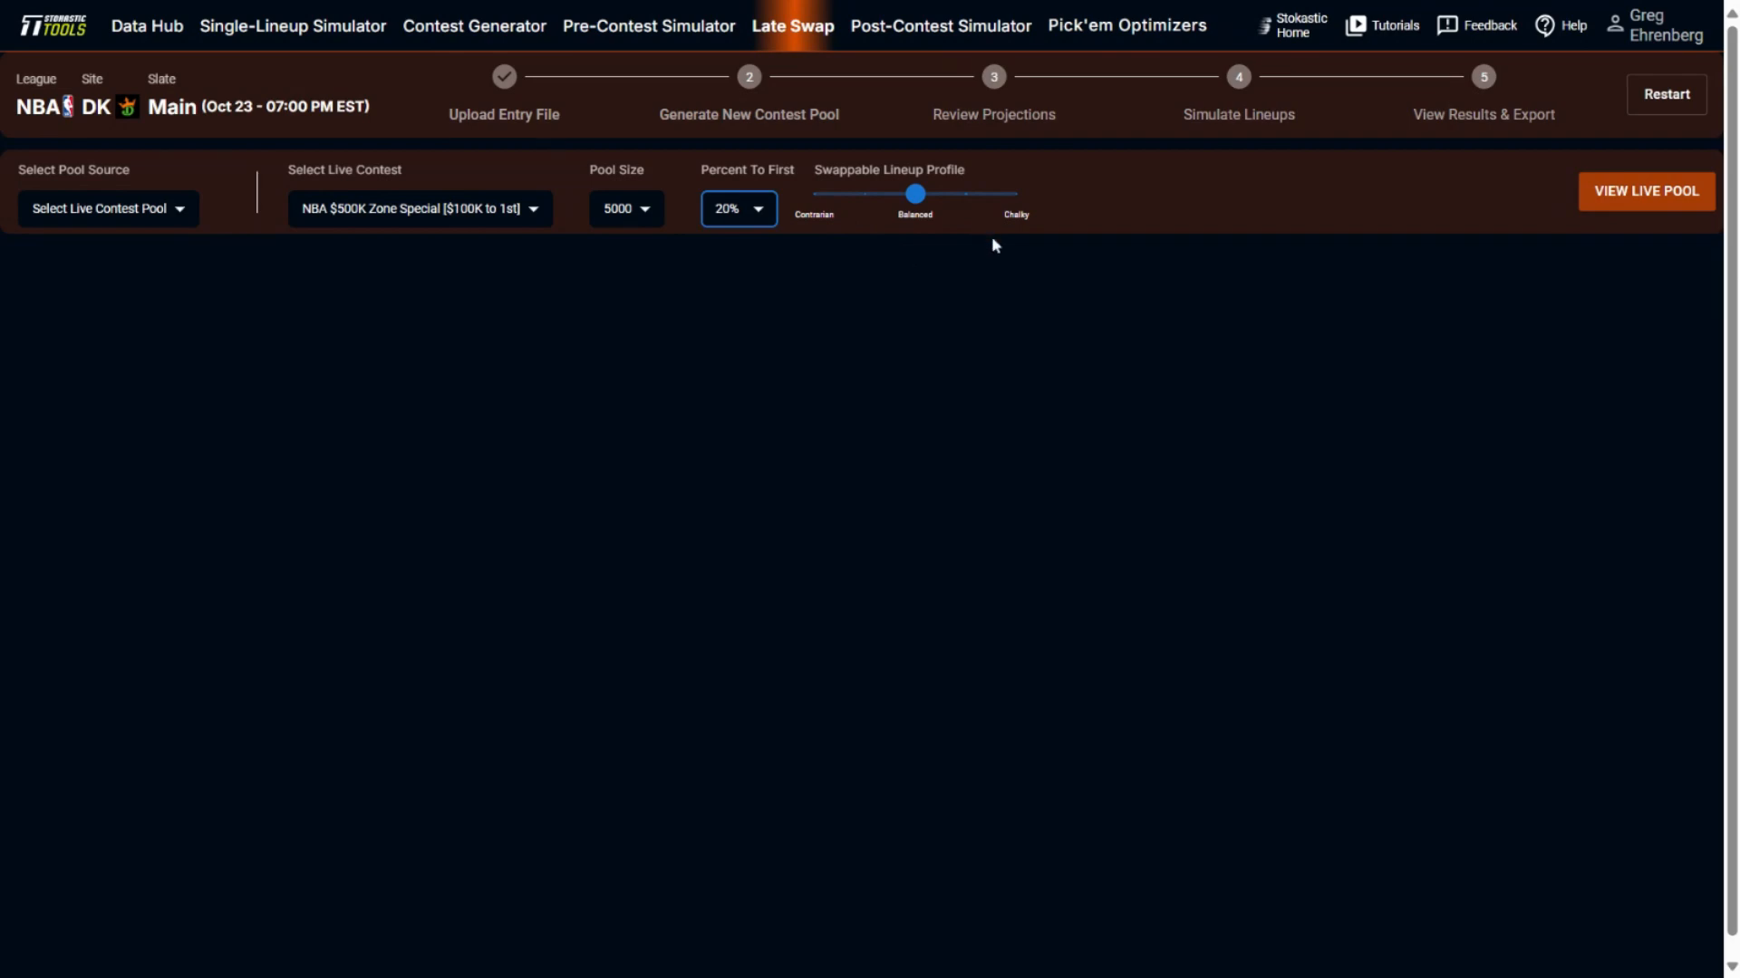
click(1592, 192)
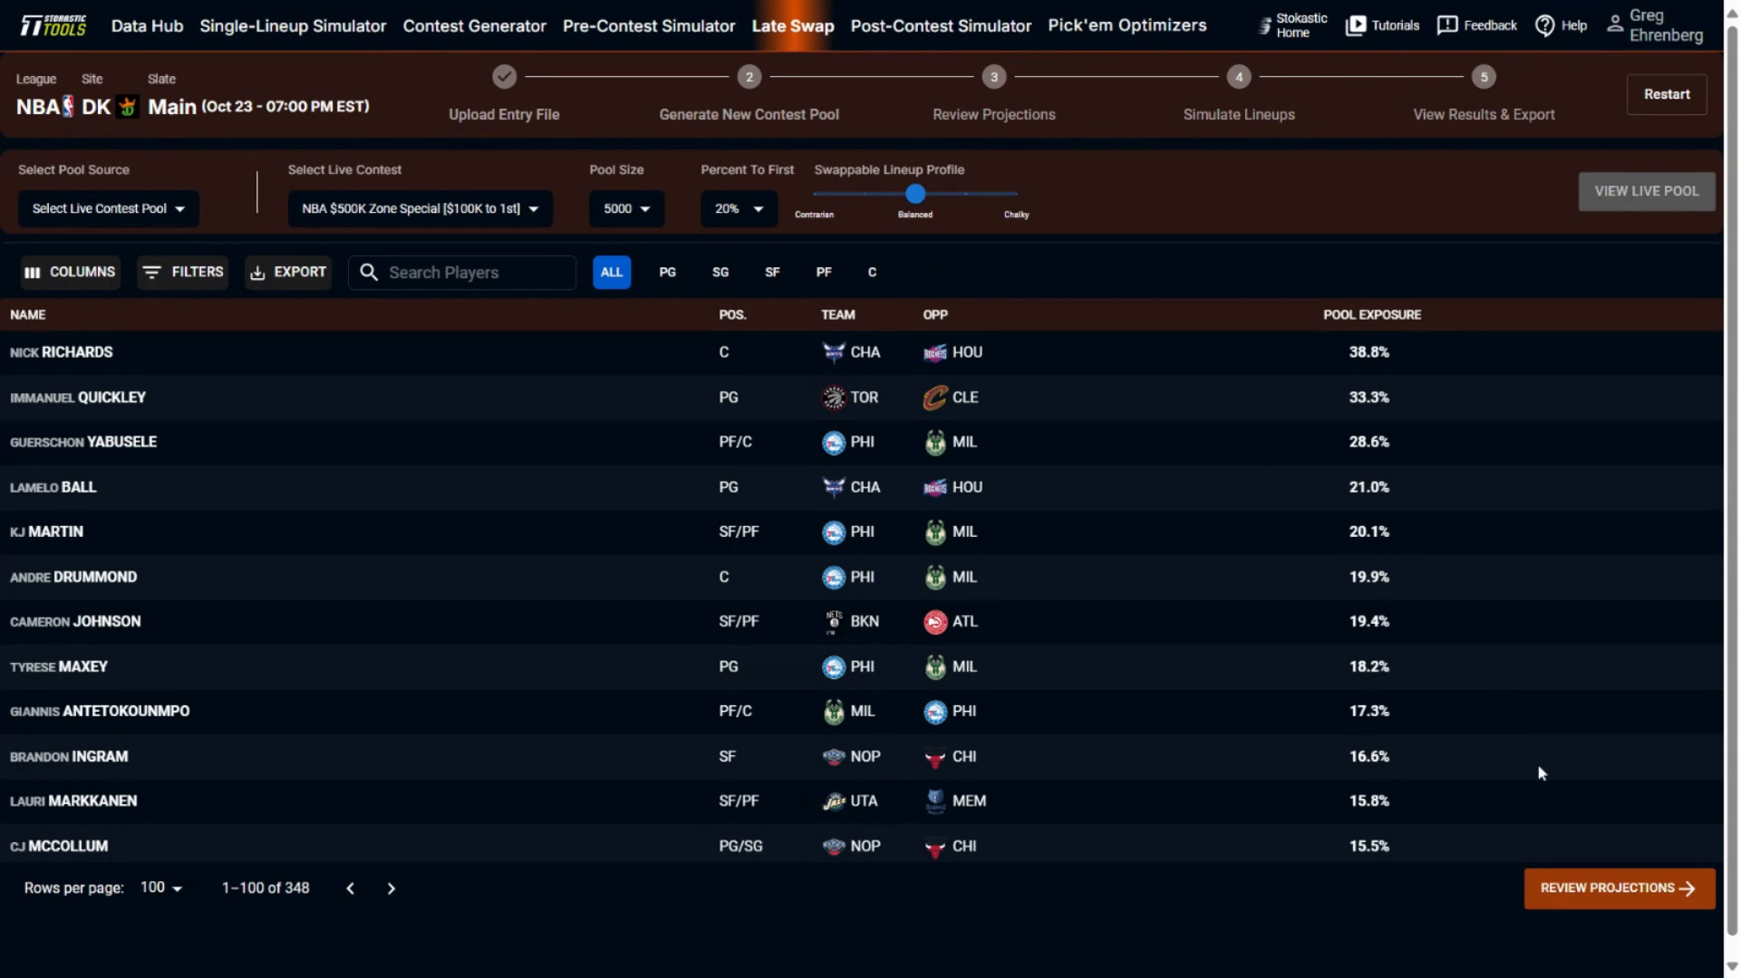
Step: Proceed to the projections review and look at the custom projections upload dialog, leaving it without uploading a file
click(1595, 888)
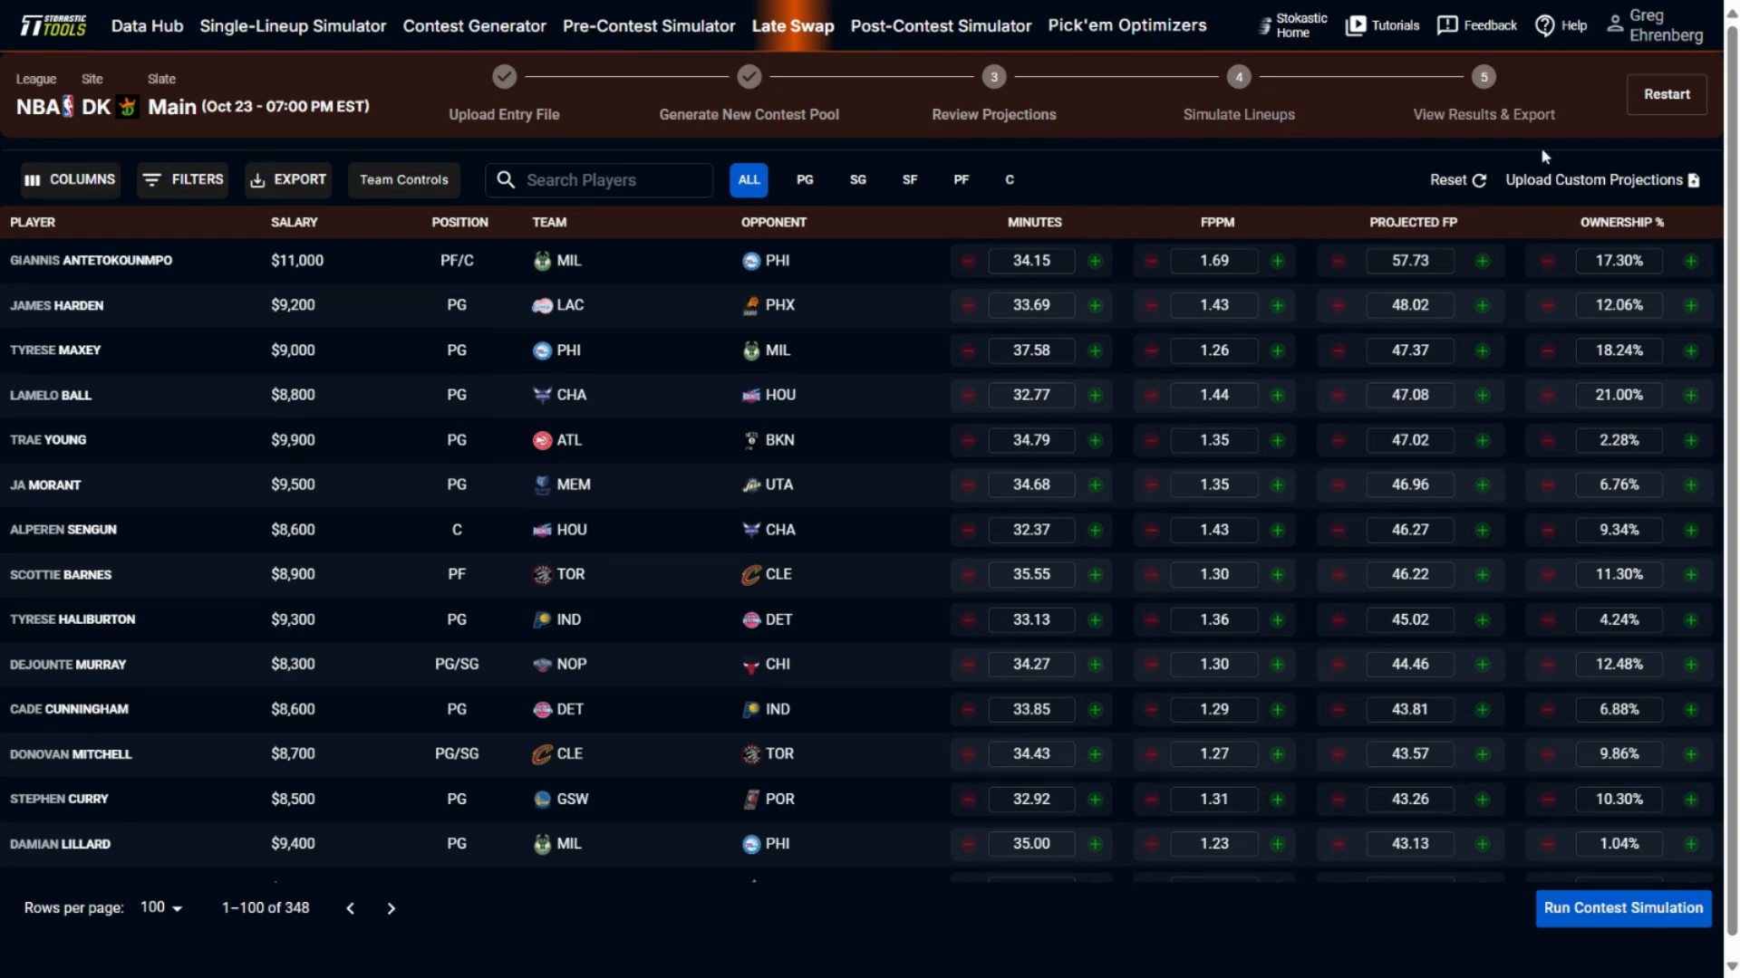
click(1541, 179)
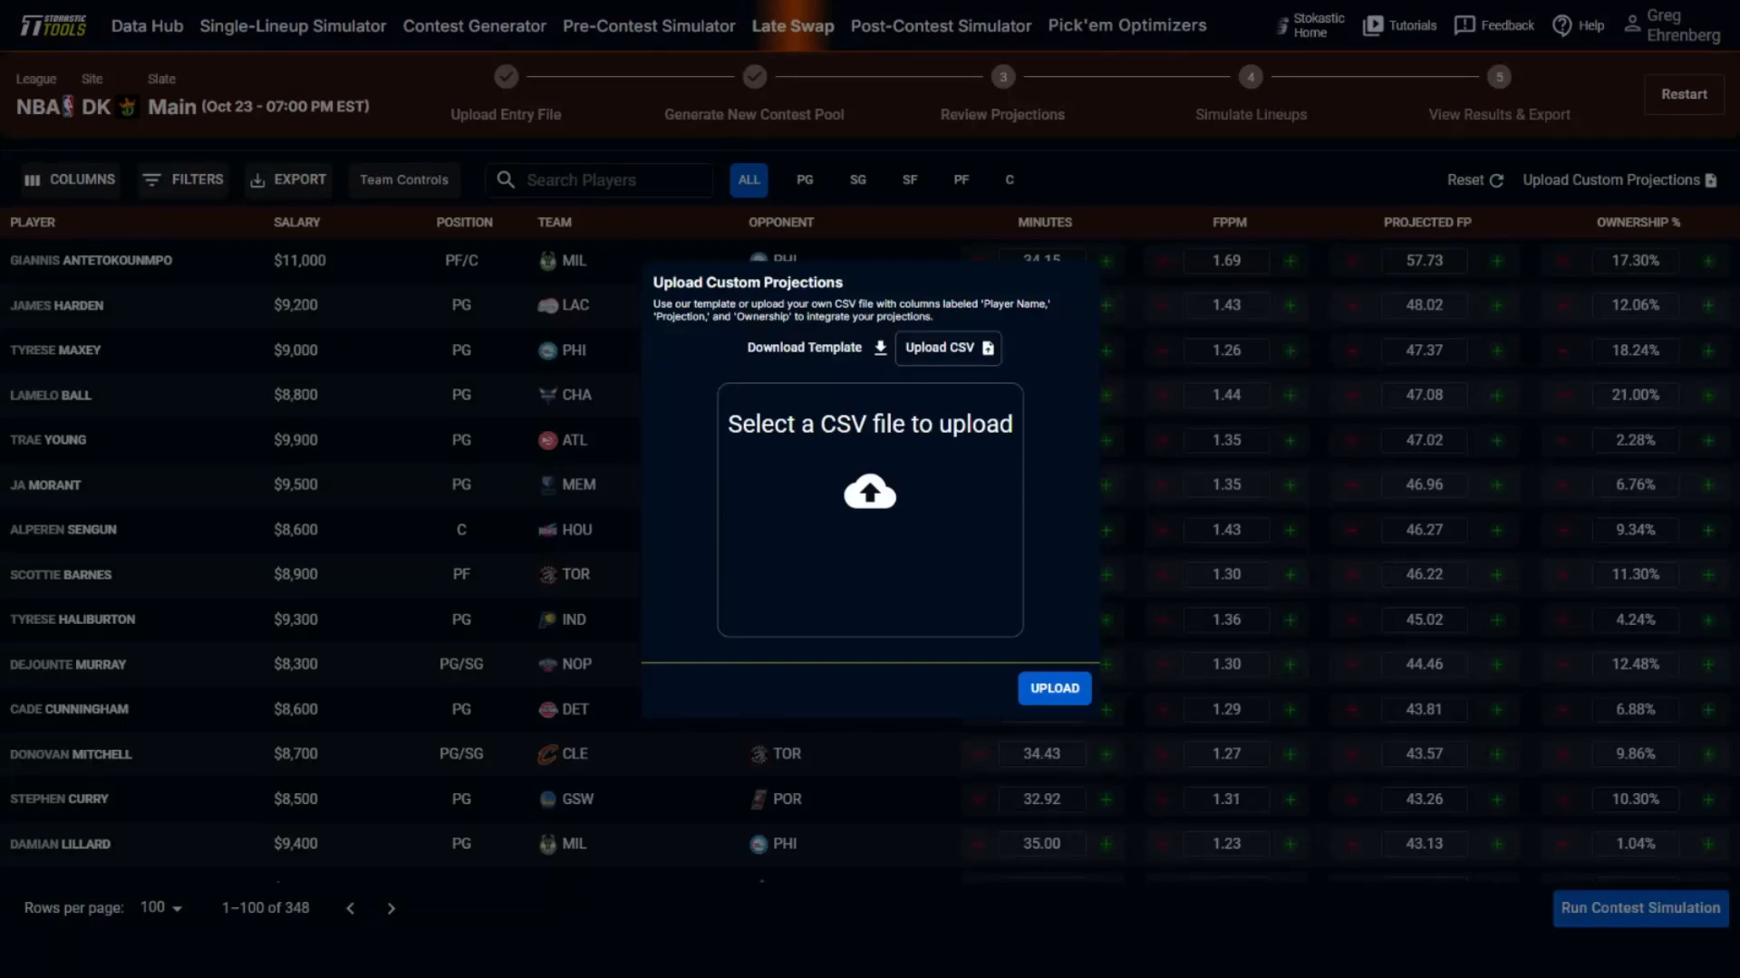
click(1333, 182)
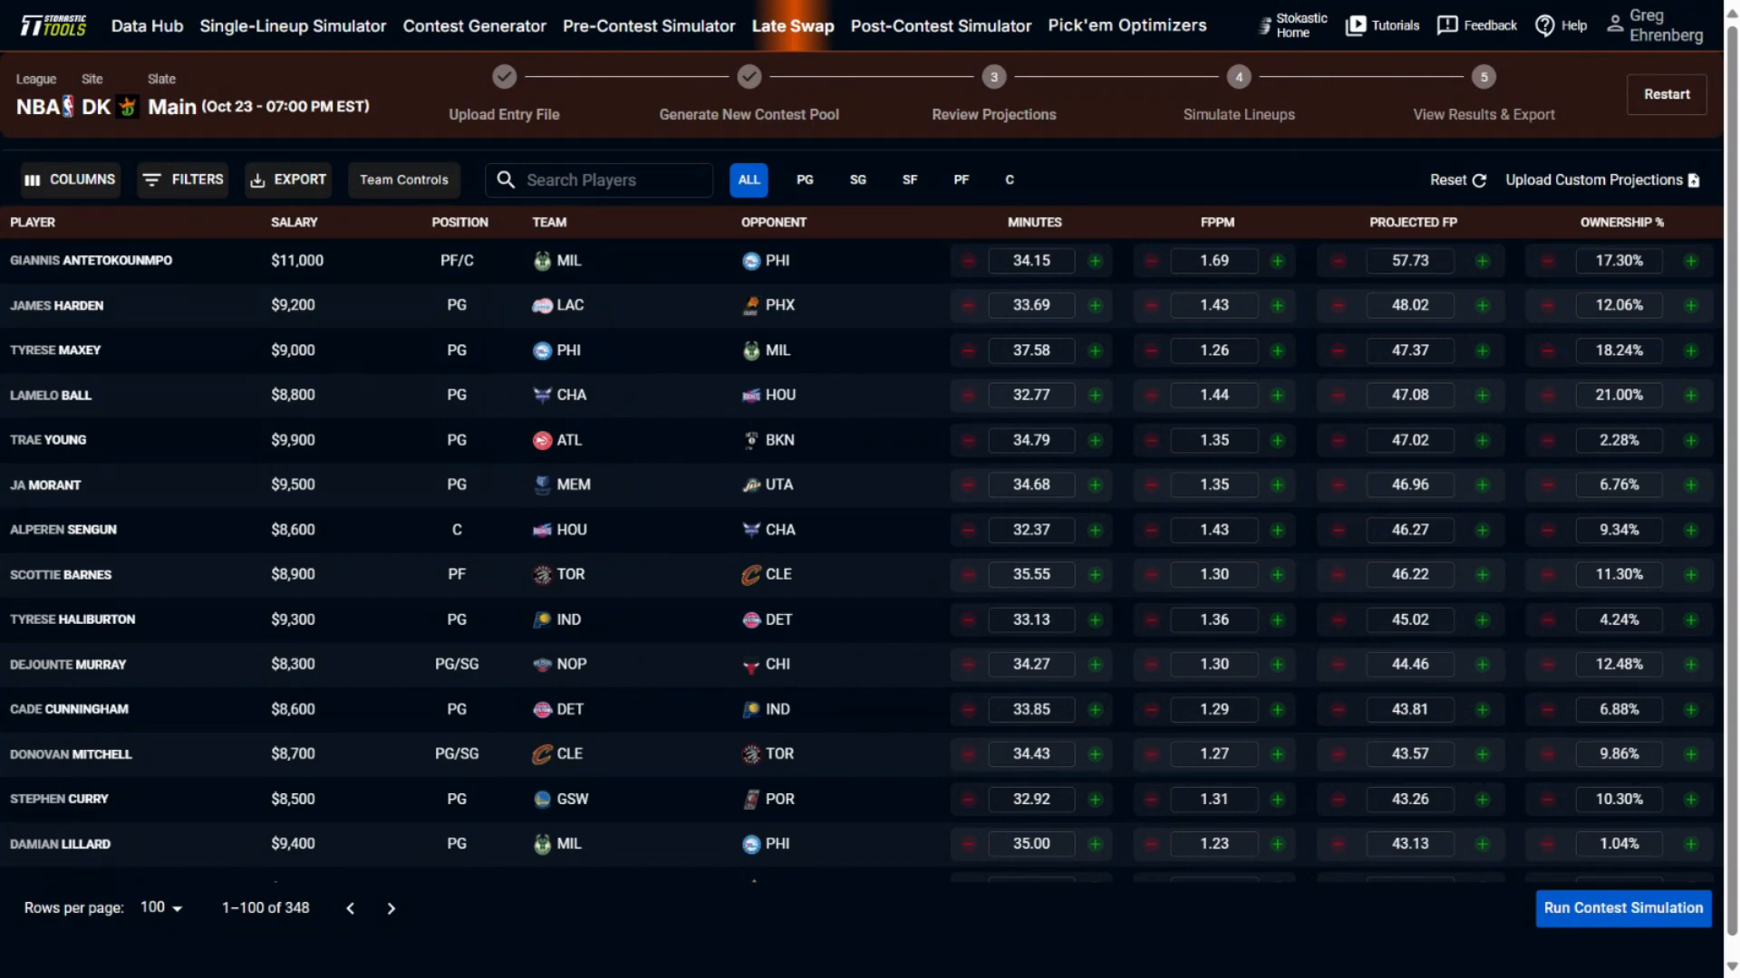
Step: Try lowering and raising Giannis Antetokounmpo's projected fantasy points, ending back at the original projection
click(1339, 262)
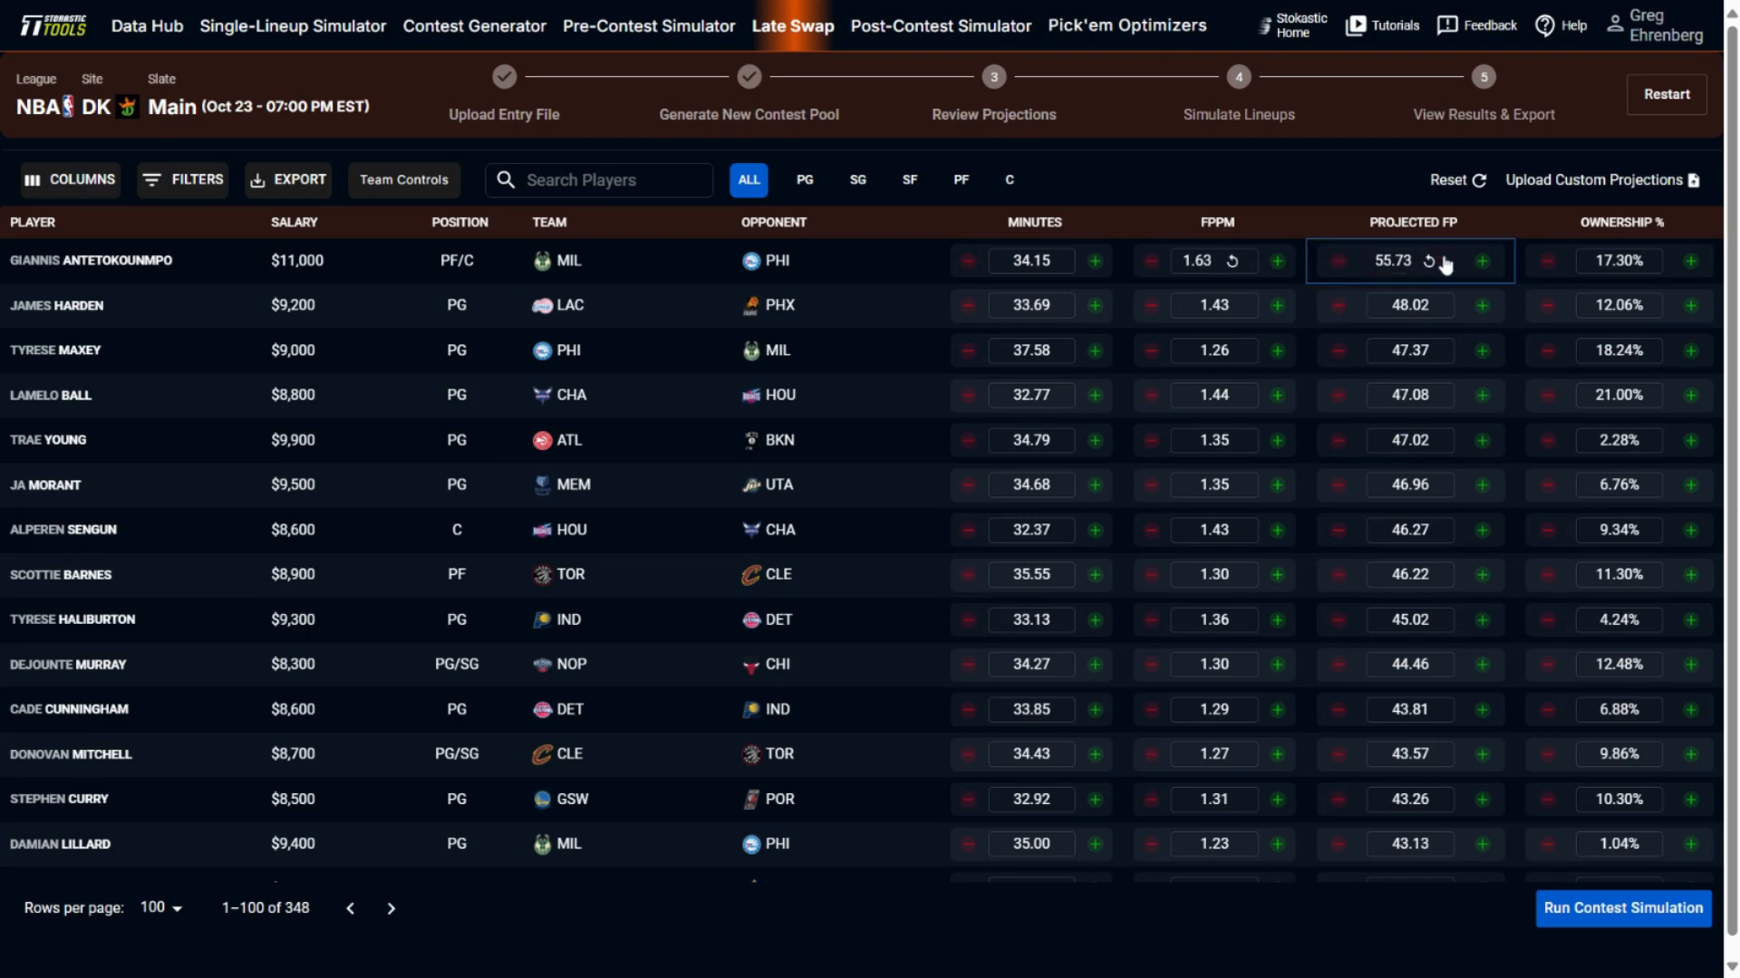
click(1481, 264)
click(1481, 265)
click(1480, 265)
click(1339, 261)
click(1339, 262)
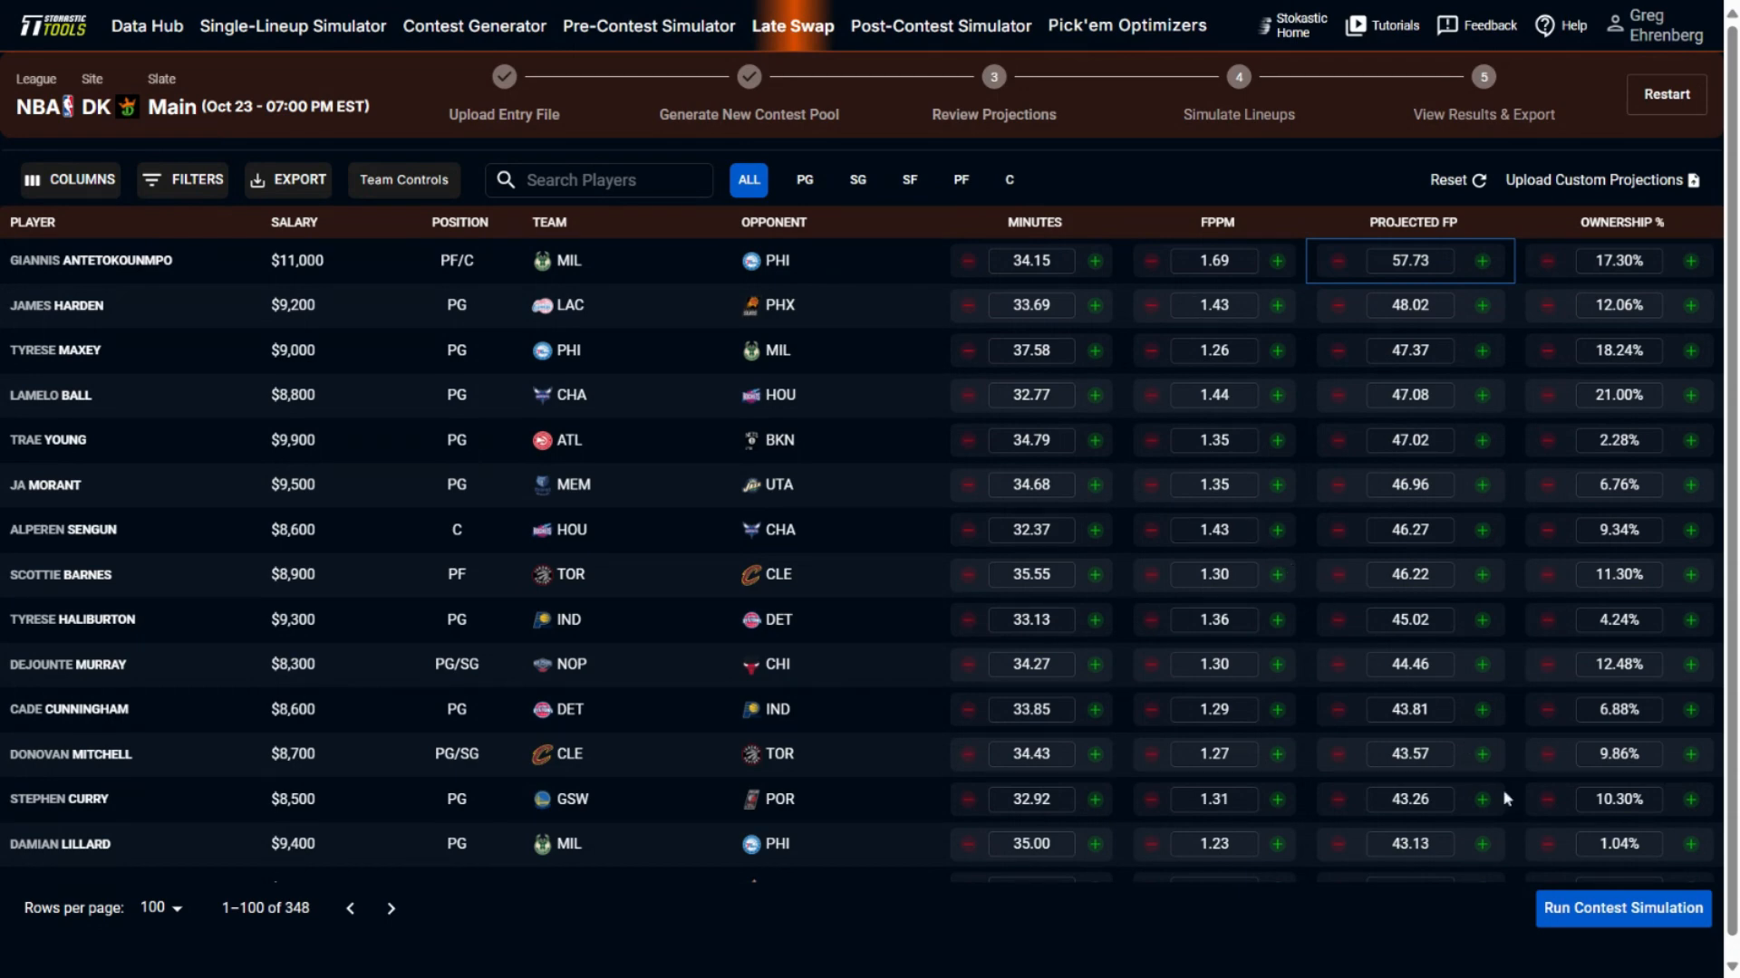
Step: Run the contest simulation and quick-favorite the best swappable lineups
click(1563, 902)
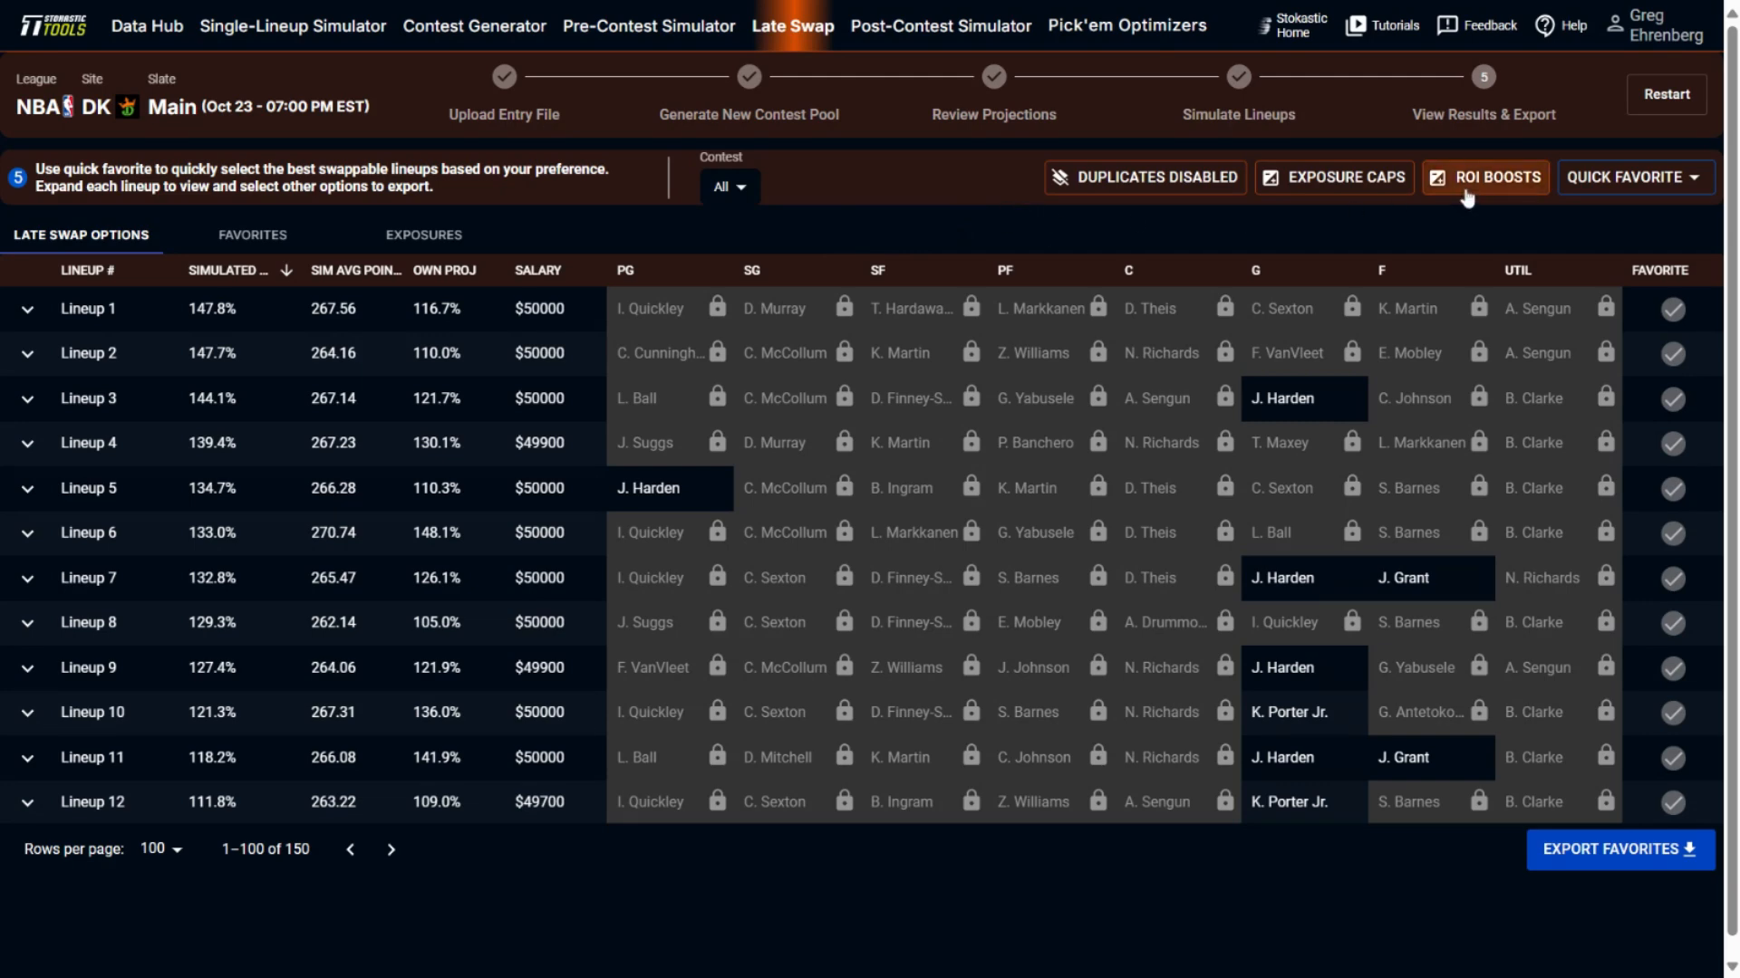
click(1588, 182)
click(1580, 220)
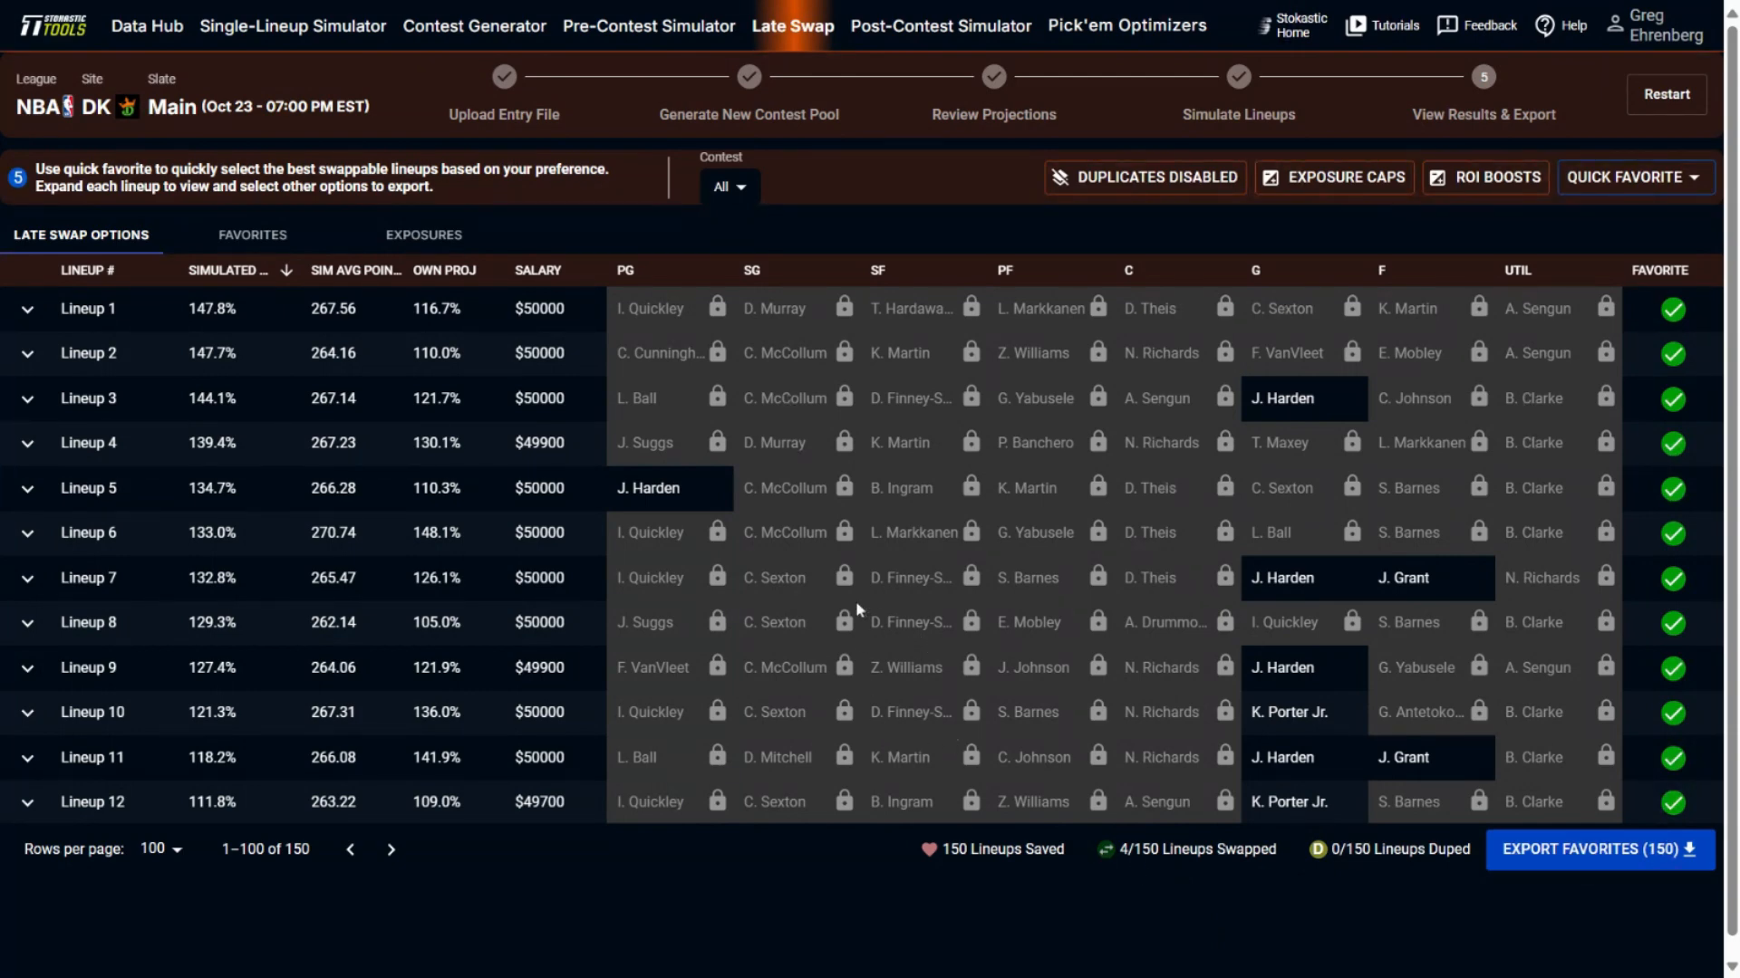
Step: Examine the swap options of Lineup 1 and Lineup 5 by expanding and collapsing each one
click(27, 310)
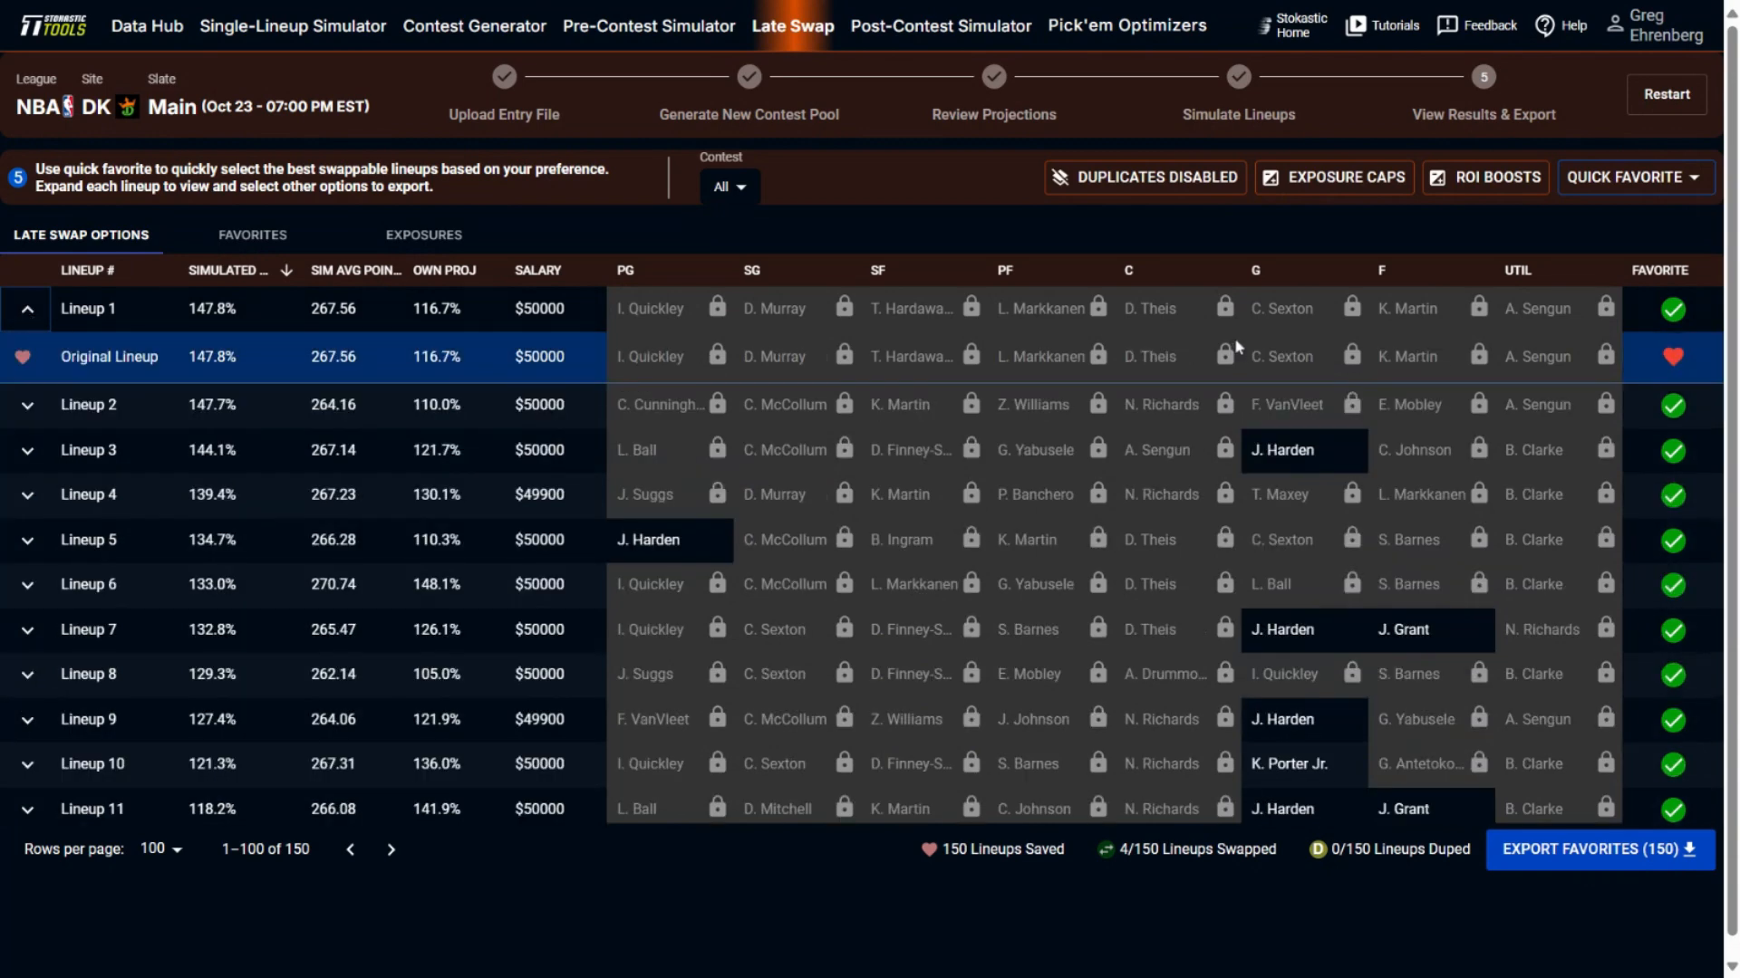
click(30, 311)
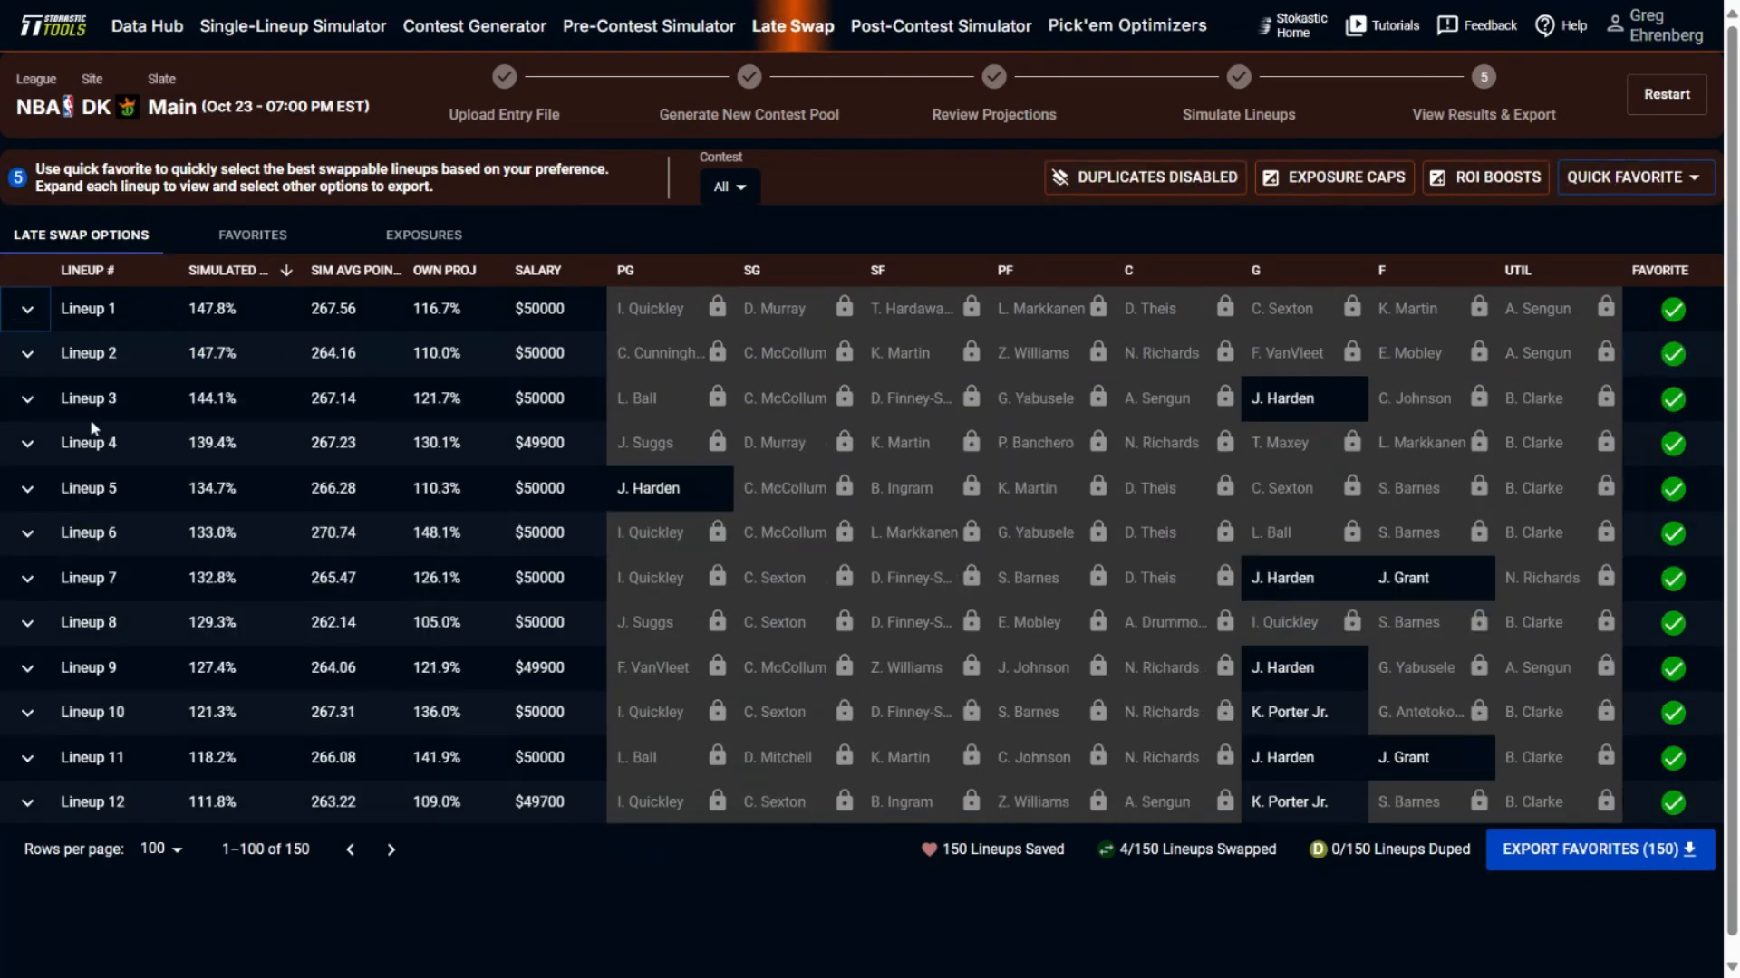
click(27, 490)
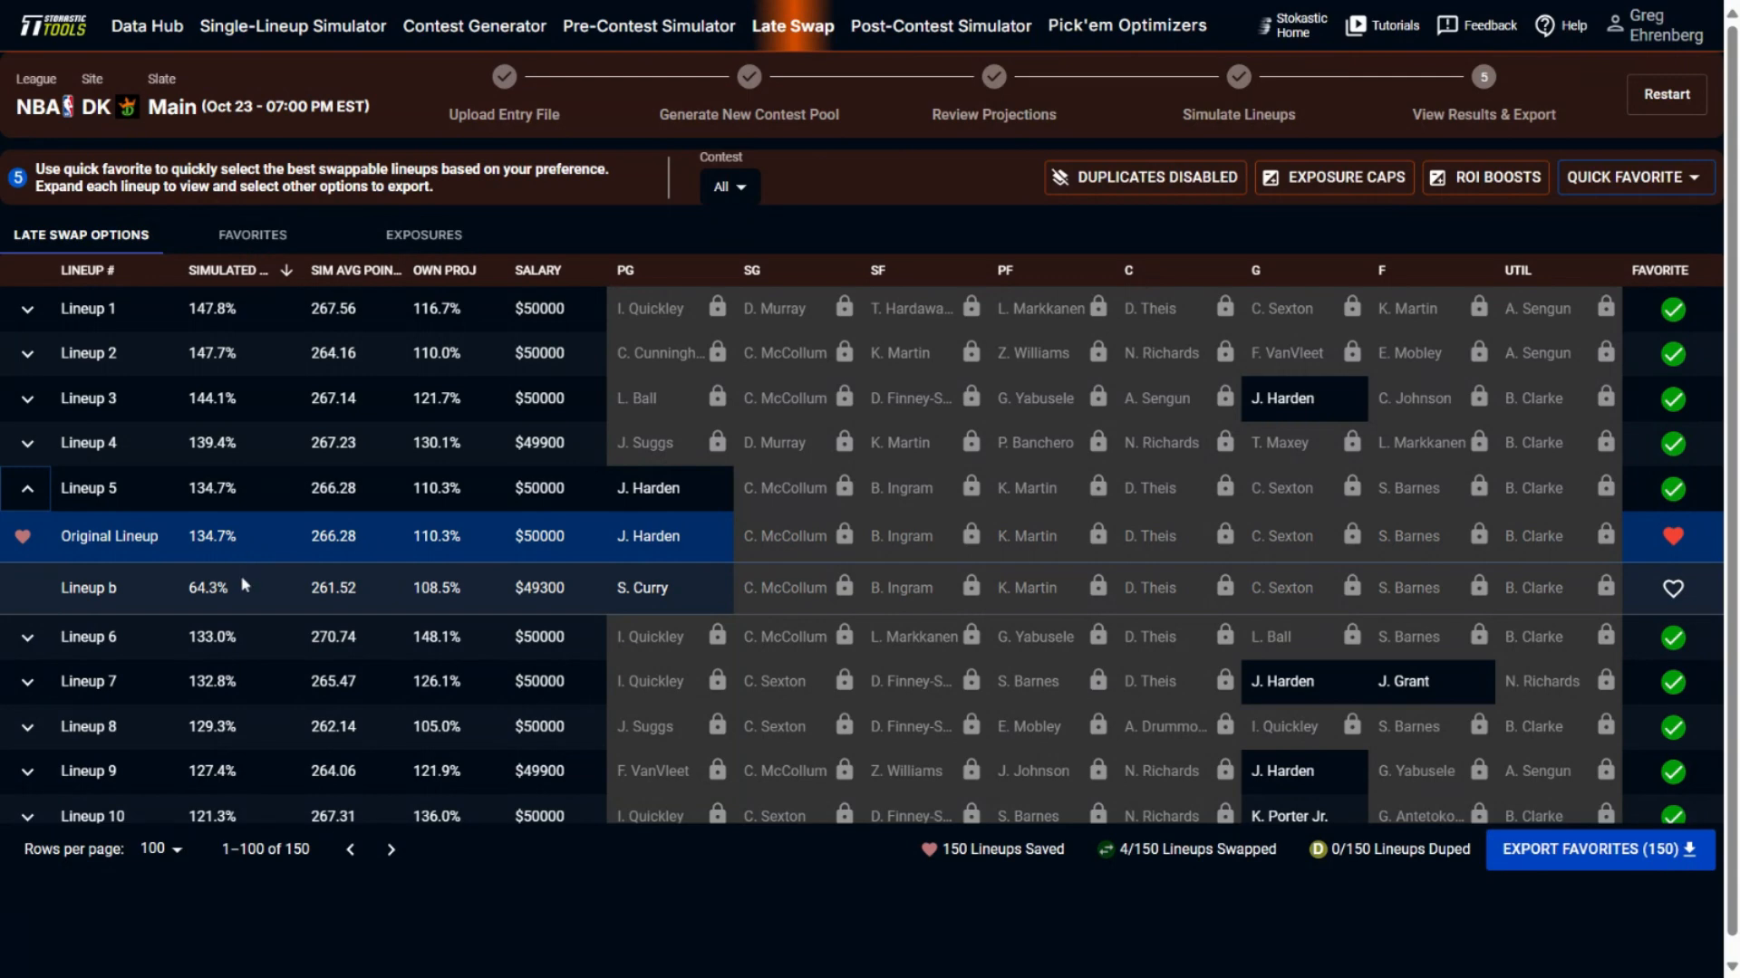
click(30, 494)
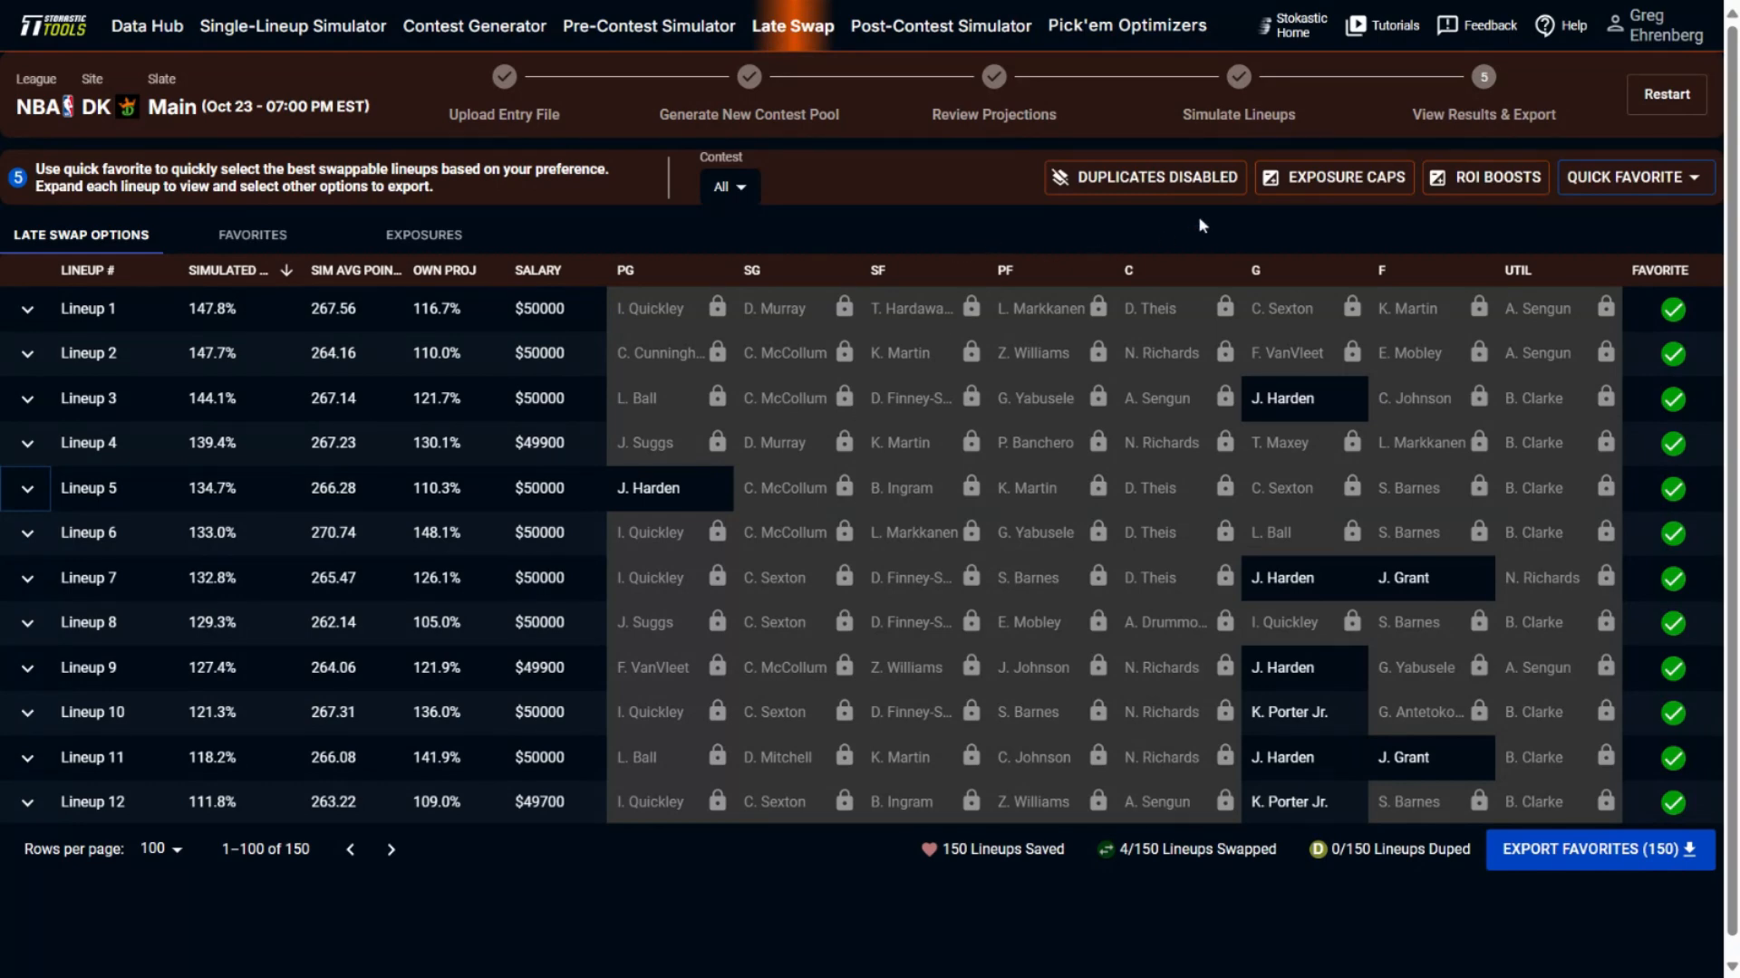
Step: Raise James Harden's ROI boost by one increment and apply the player boosts
click(1476, 184)
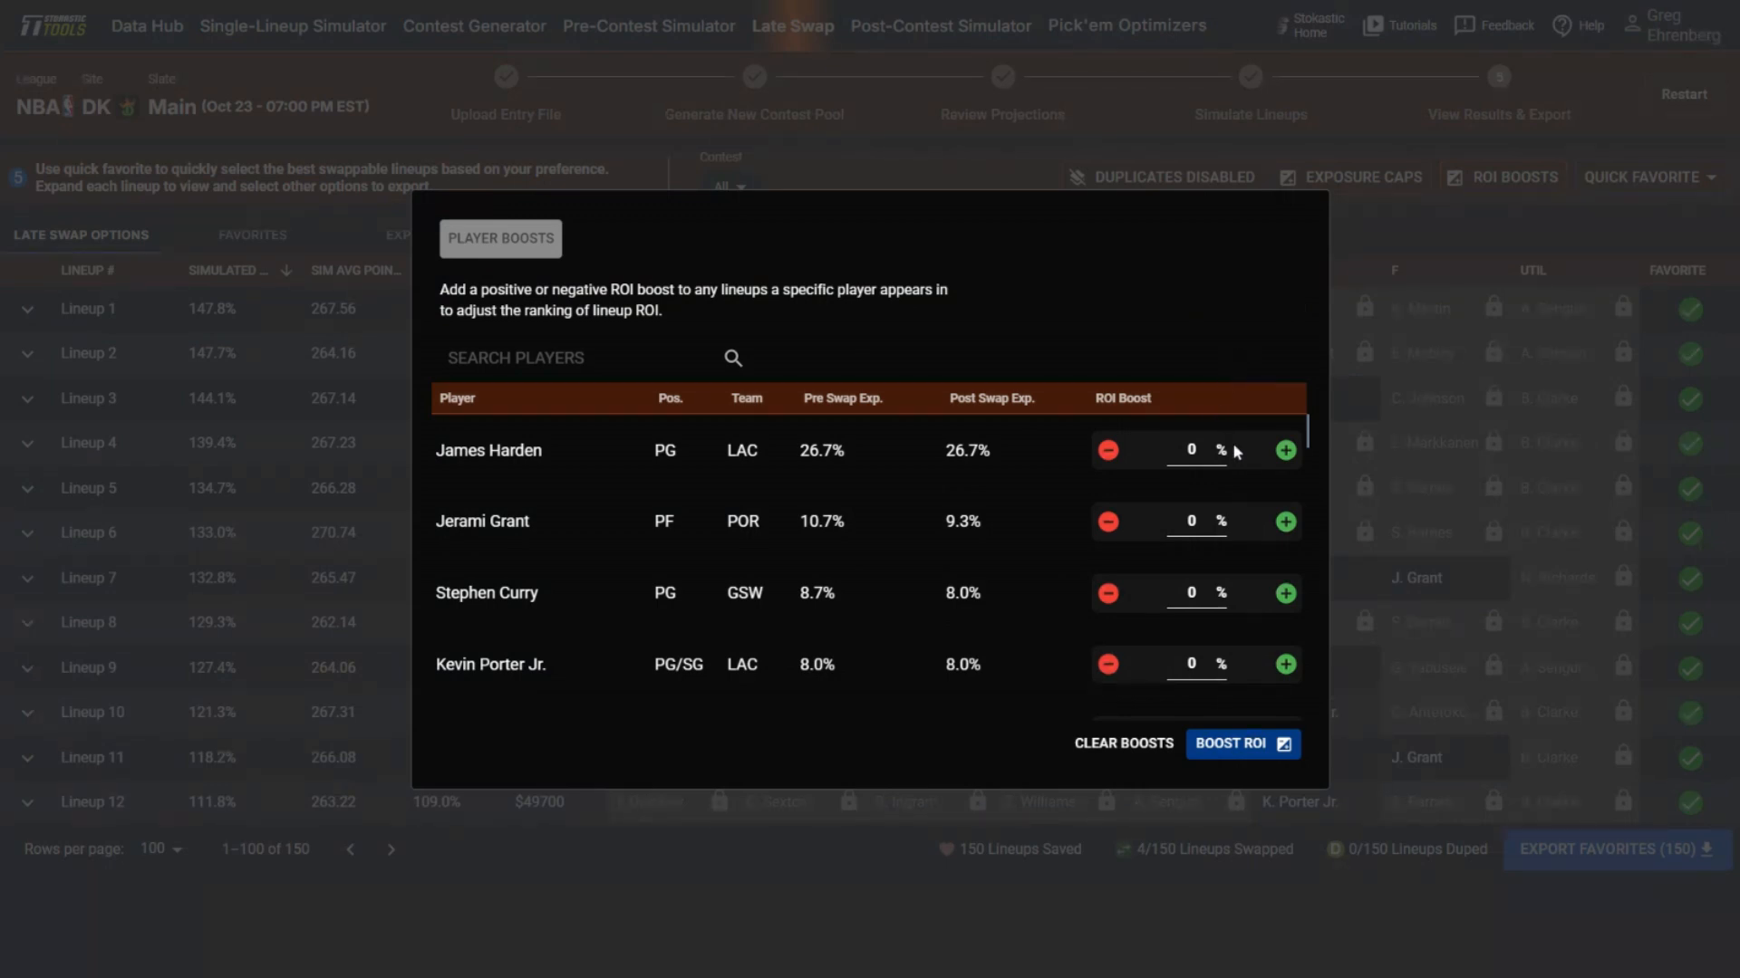
click(1285, 451)
click(1238, 745)
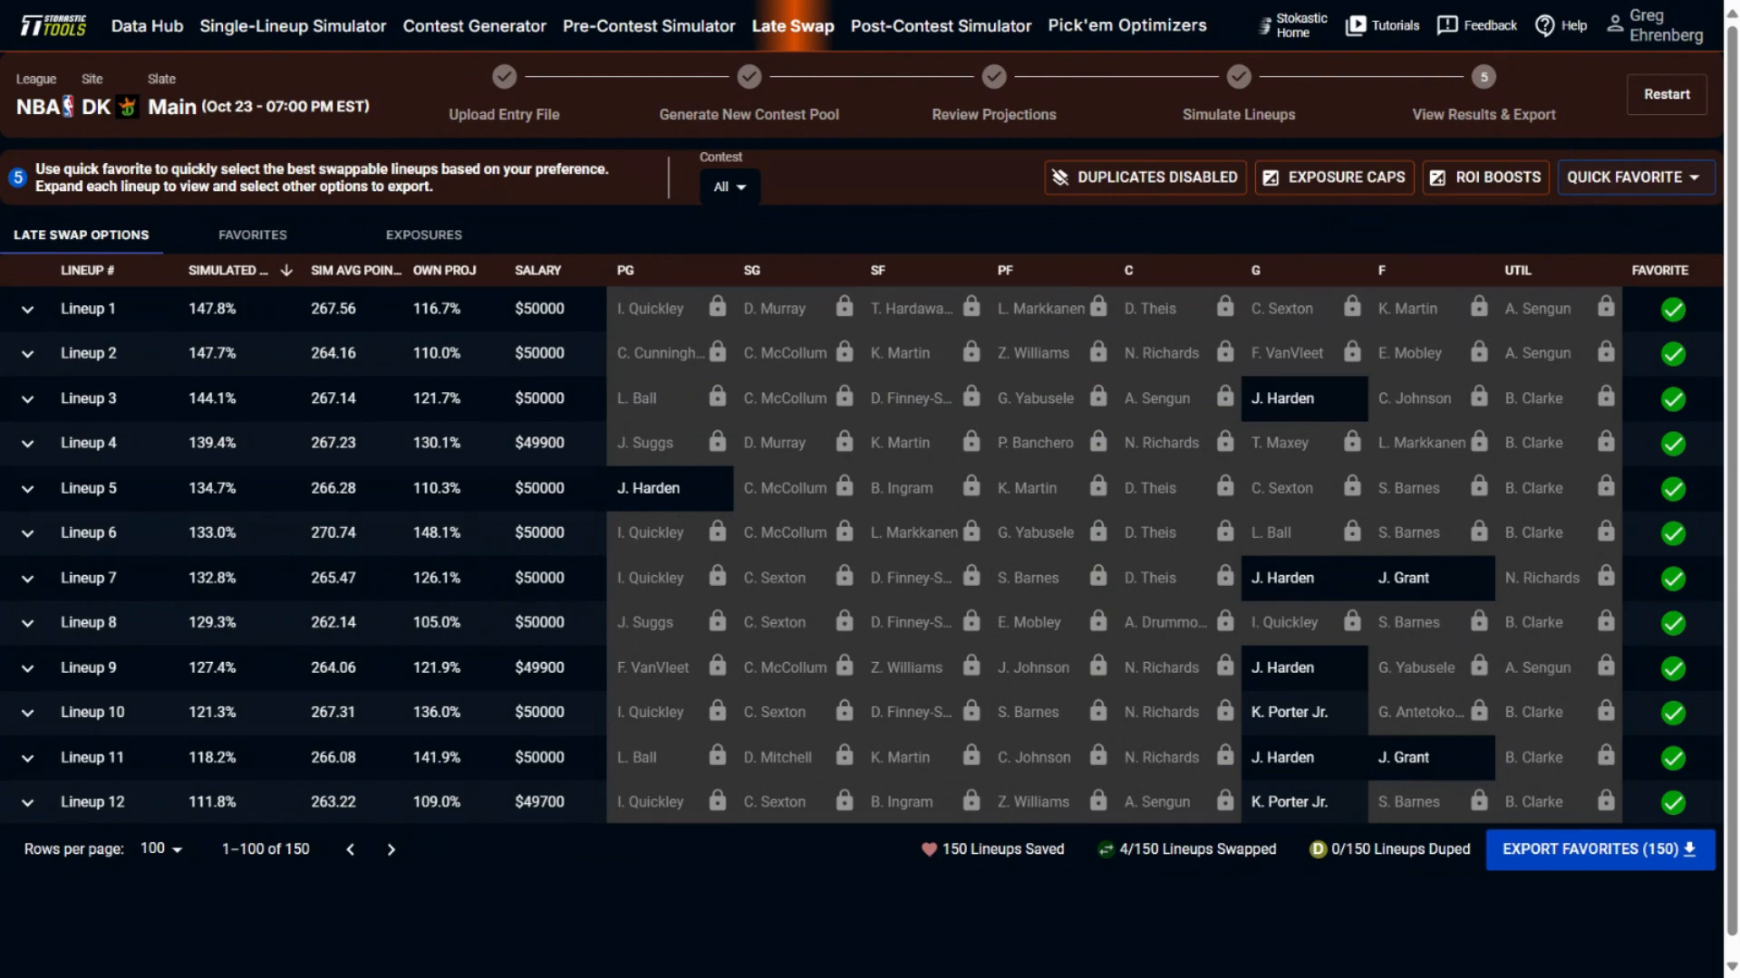
Step: Cap James Harden's maximum exposure at 15% and adjust the favorites to the exposure settings
click(1354, 181)
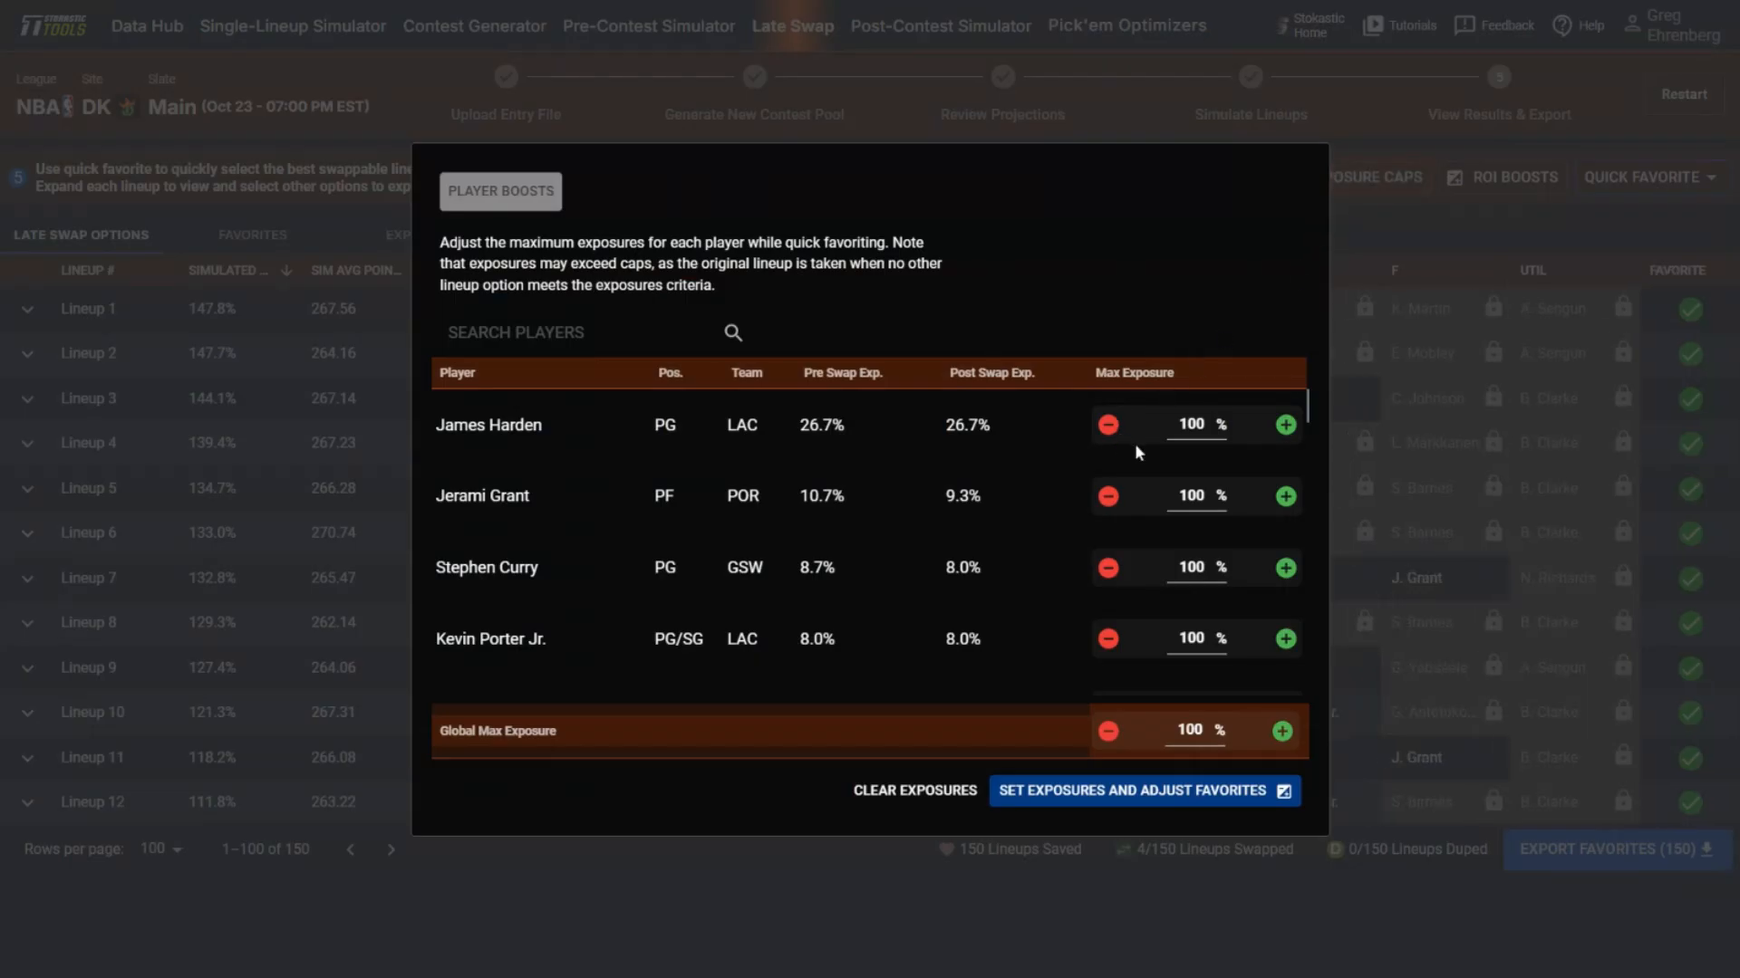
double_click(1191, 424)
text(15)
click(1173, 806)
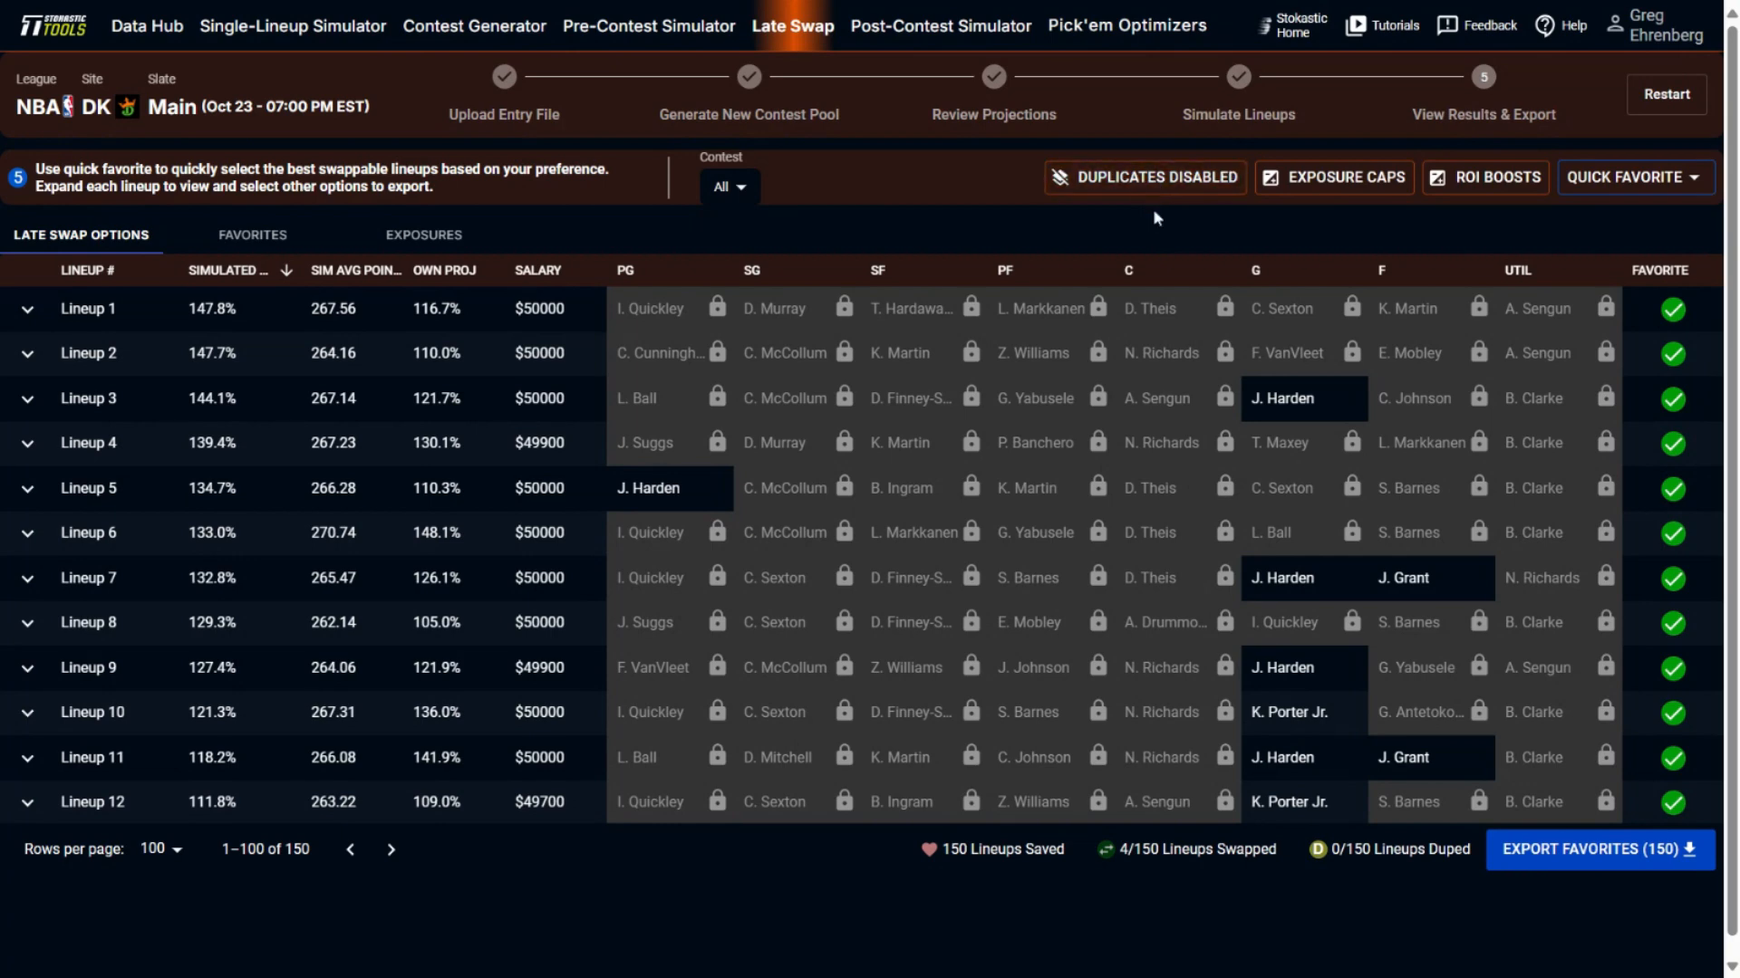
Step: Toggle the duplicates setting to allow duplicate lineups among the swap selections
click(1148, 181)
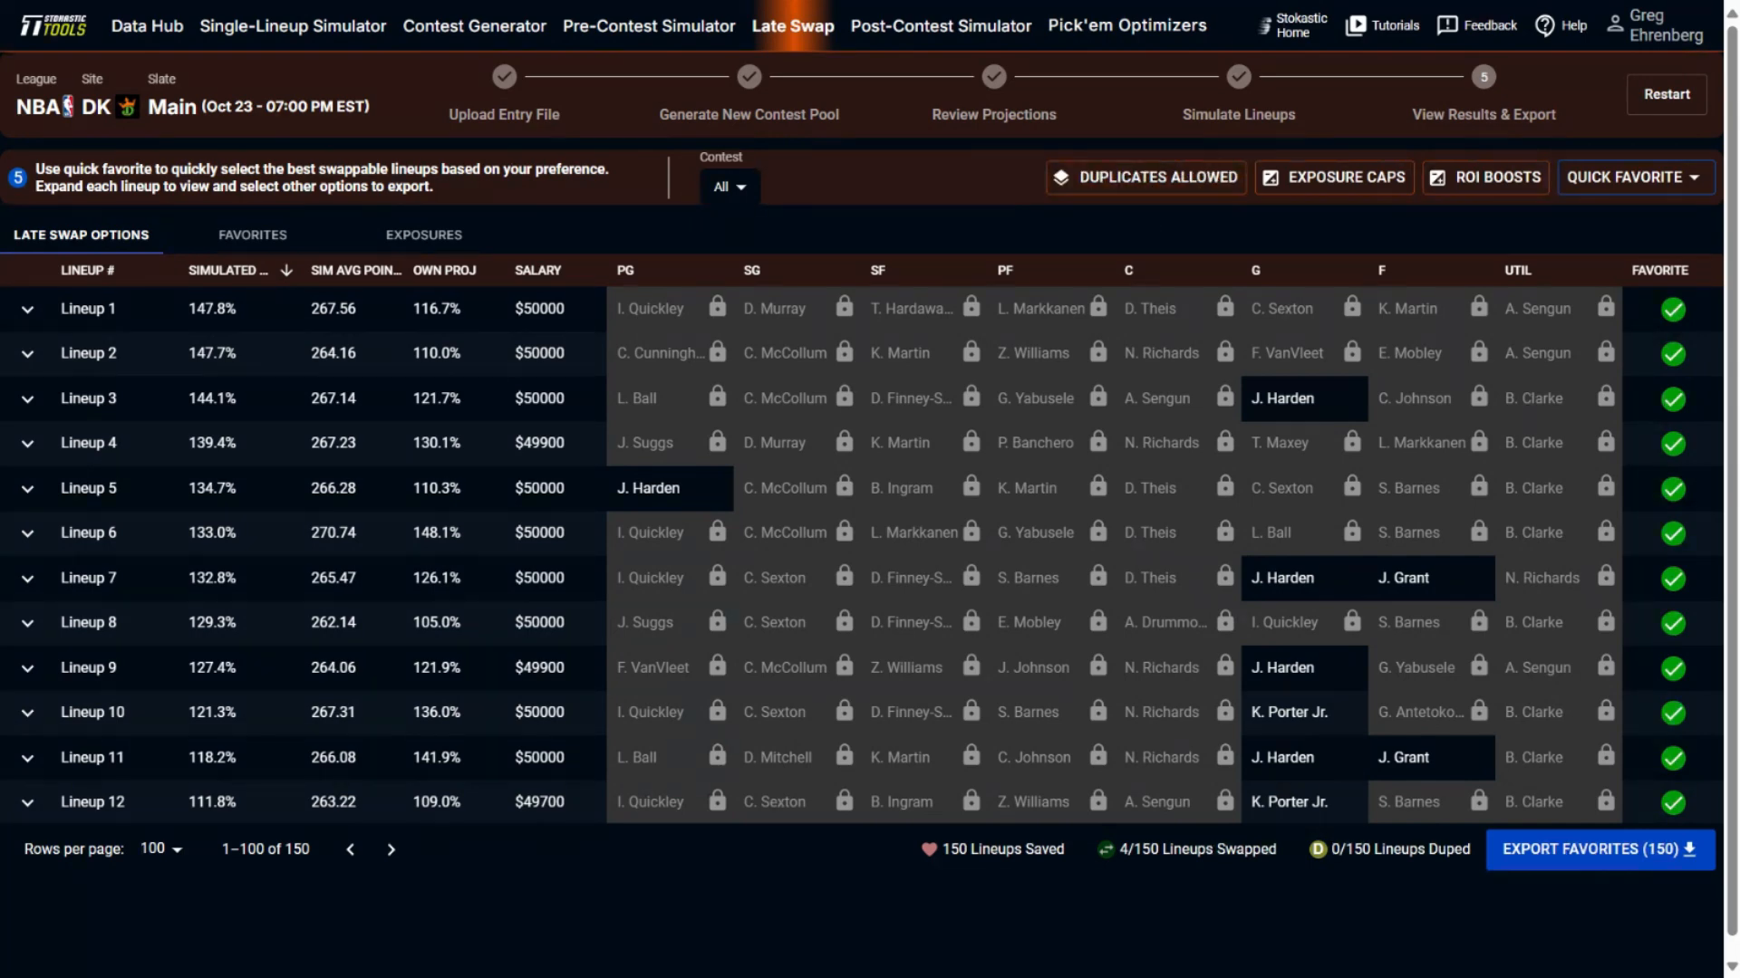
click(1117, 193)
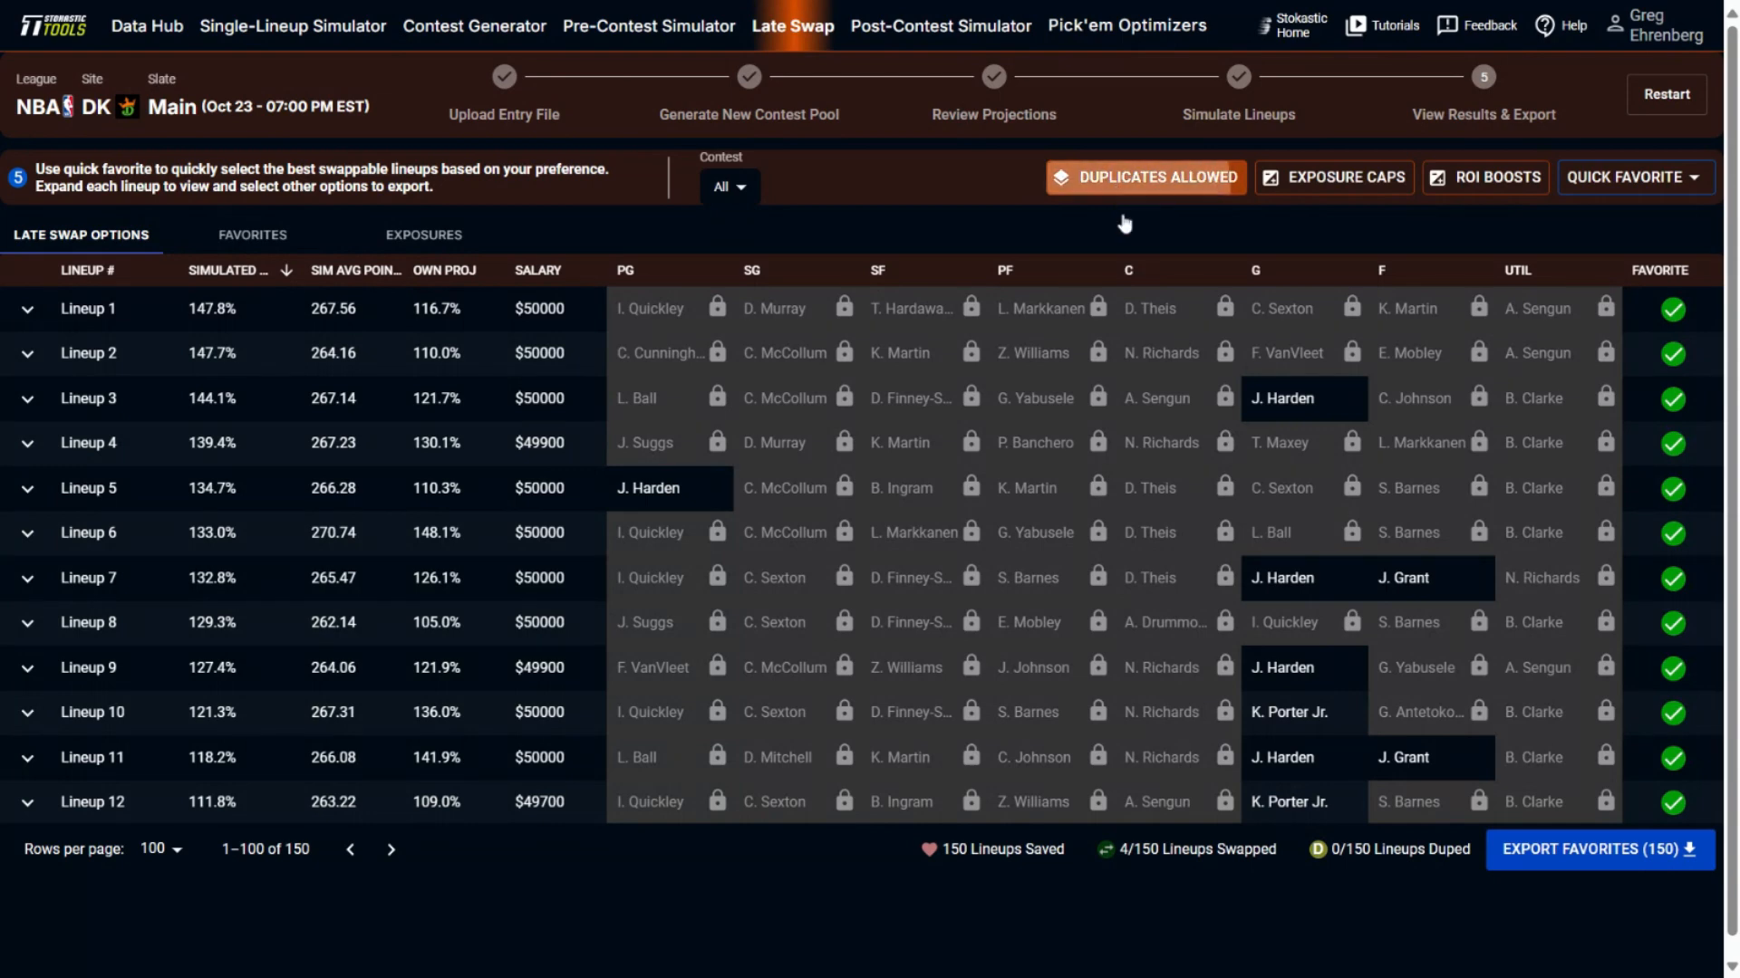